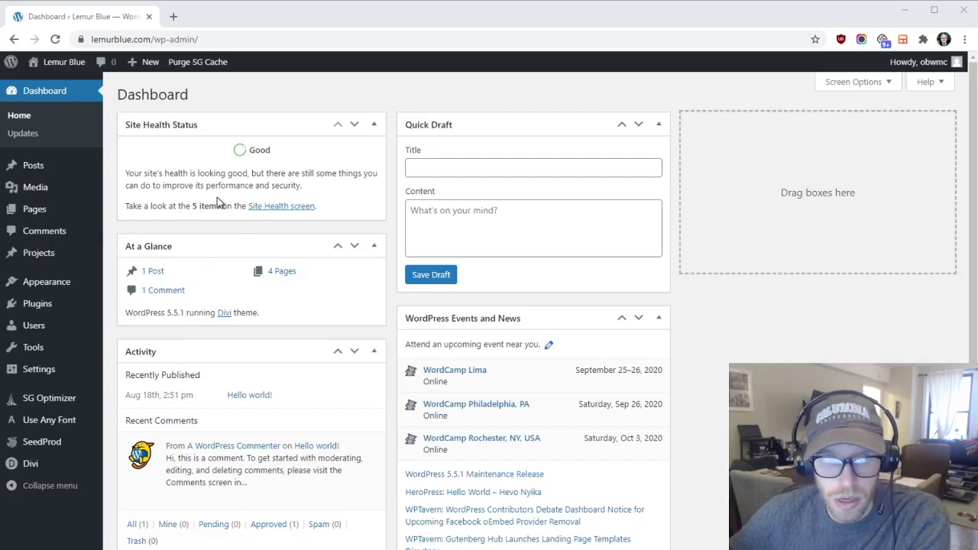
Open the Home page from the All Pages list in the Divi Visual Builder.
mouse_move(37, 208)
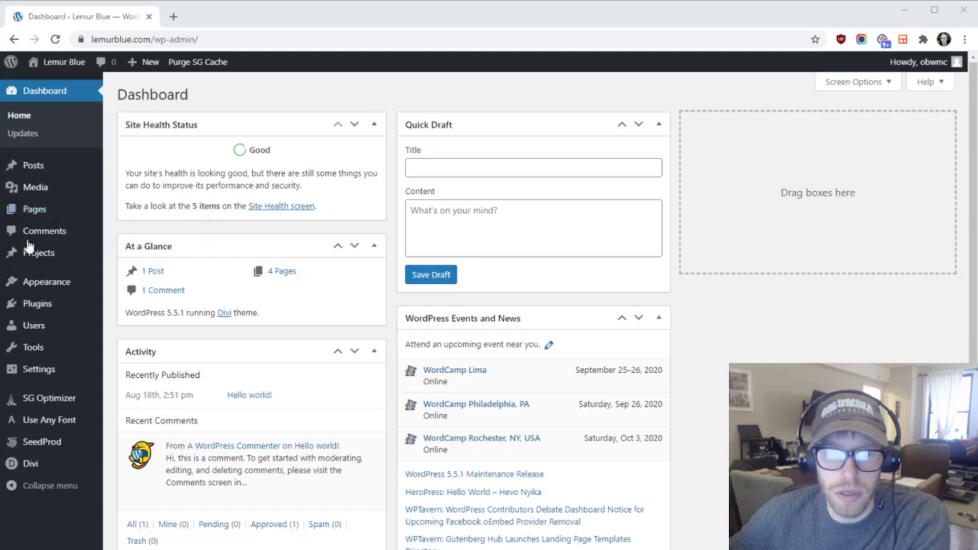
mouse_move(71, 212)
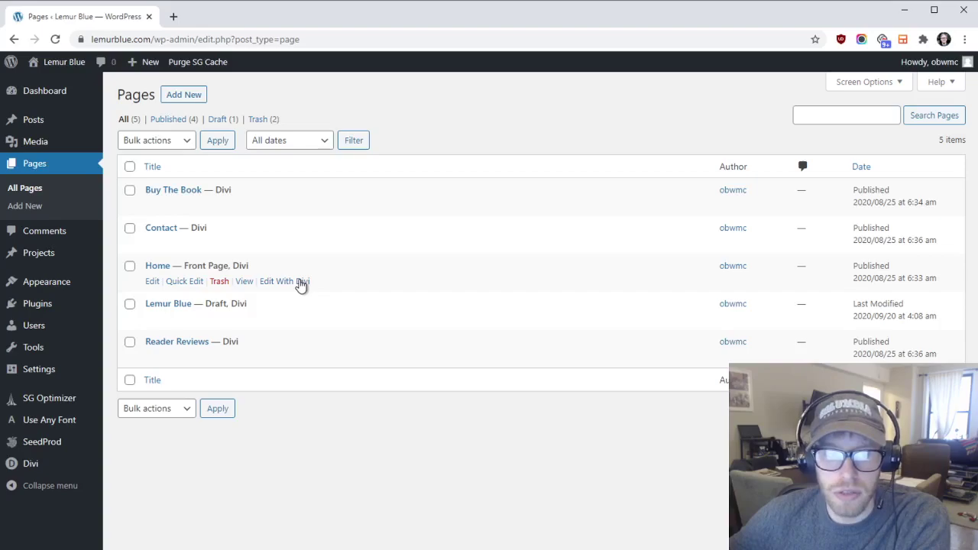
click(300, 282)
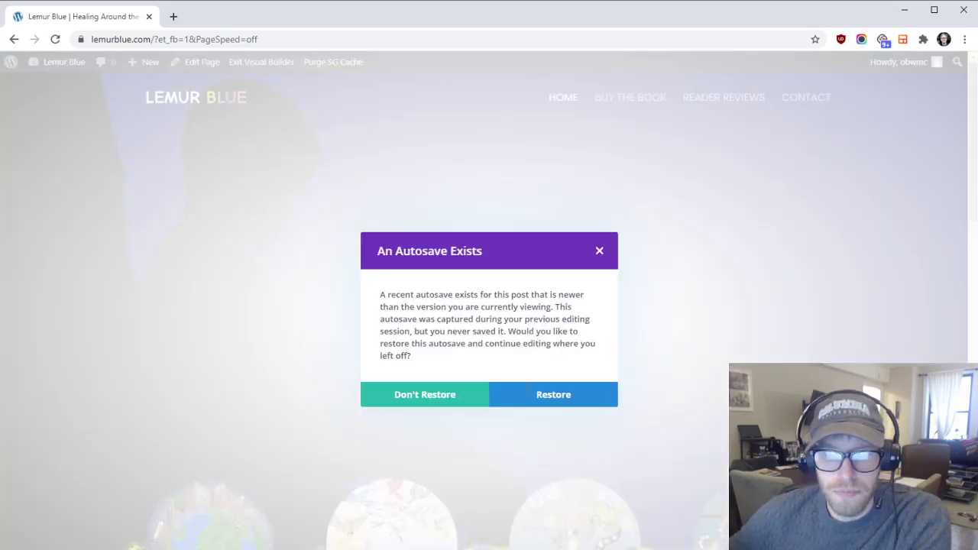
Dismiss the autosave prompt and scroll the Home page down to the Author Interview section.
click(519, 394)
scroll(520, 287, down, 3)
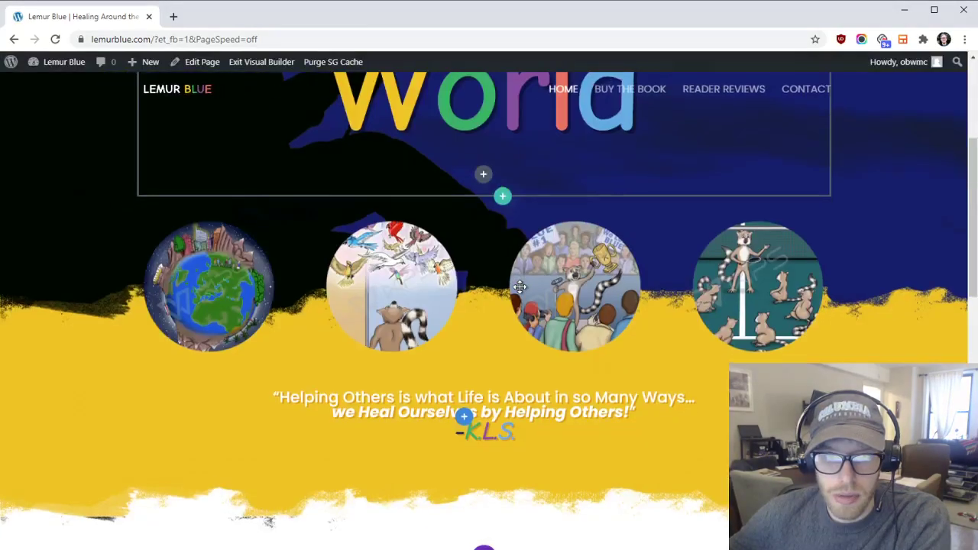
scroll(520, 286, down, 5)
scroll(516, 288, down, 7)
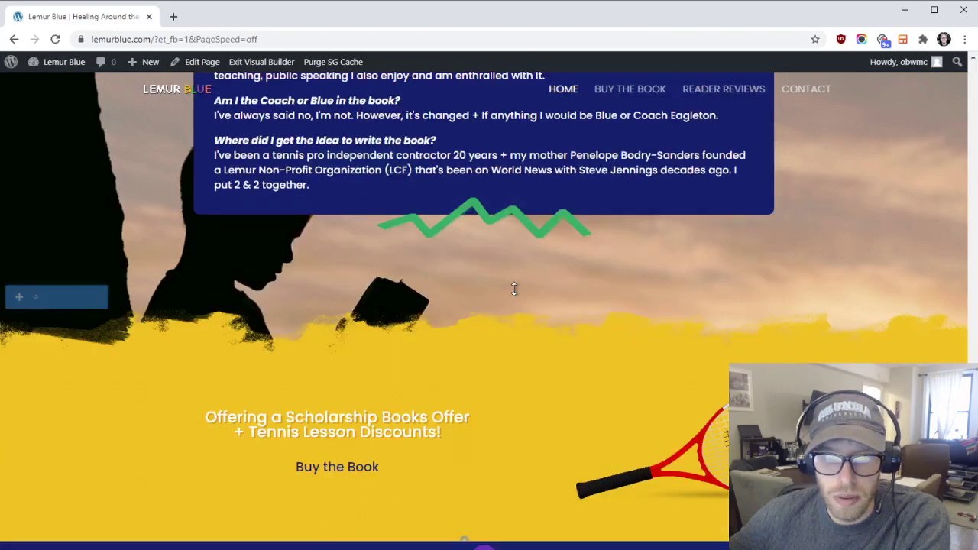
scroll(514, 289, up, 7)
scroll(514, 289, up, 6)
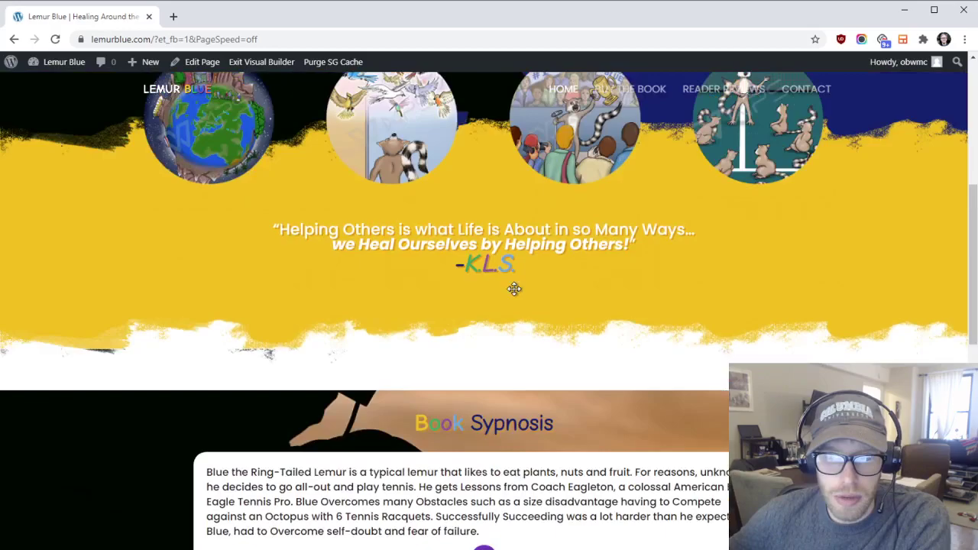
scroll(514, 288, down, 2)
scroll(514, 289, down, 9)
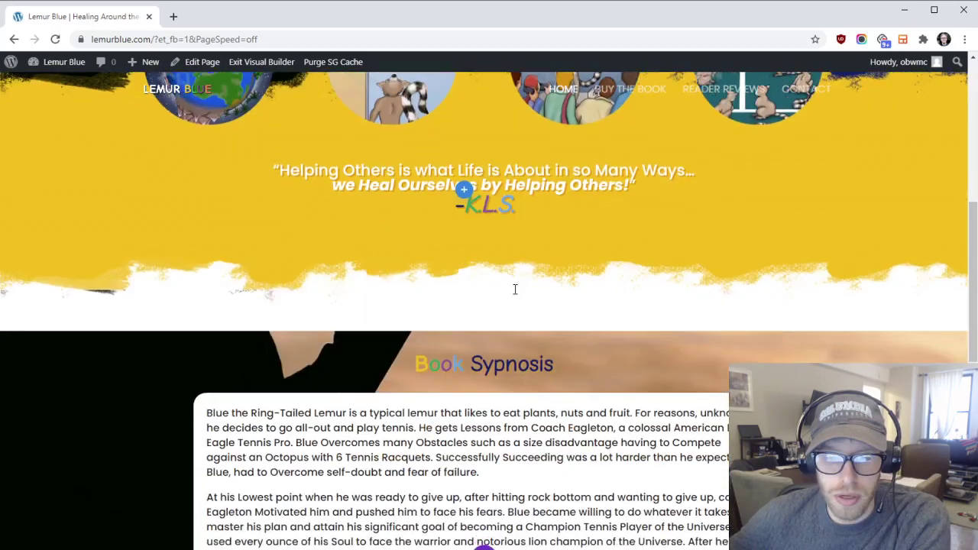
scroll(514, 289, down, 3)
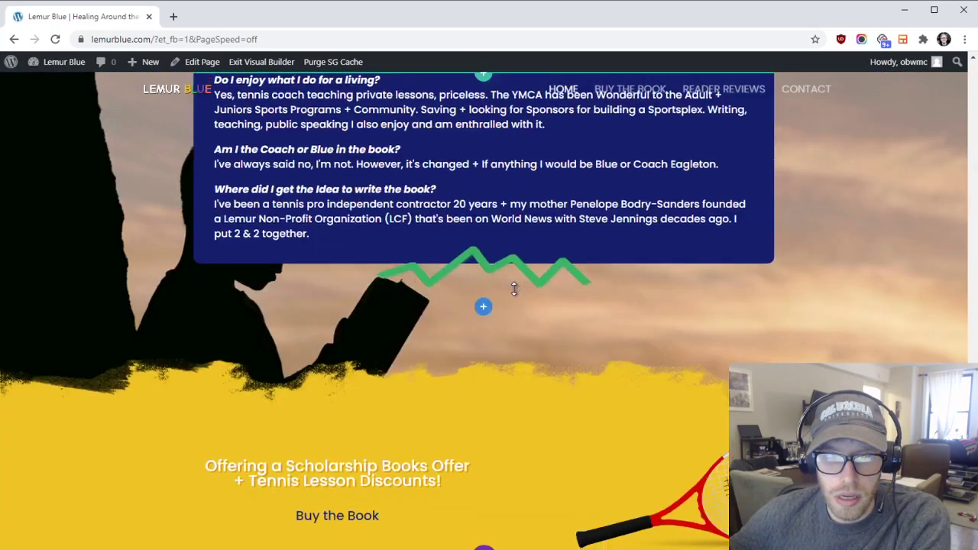
scroll(514, 288, up, 8)
scroll(514, 288, up, 4)
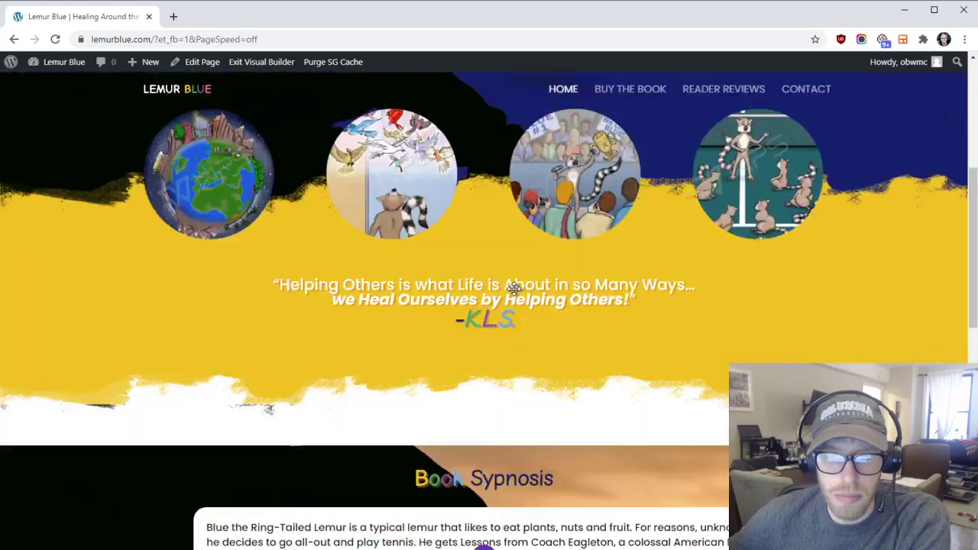
scroll(512, 363, down, 1)
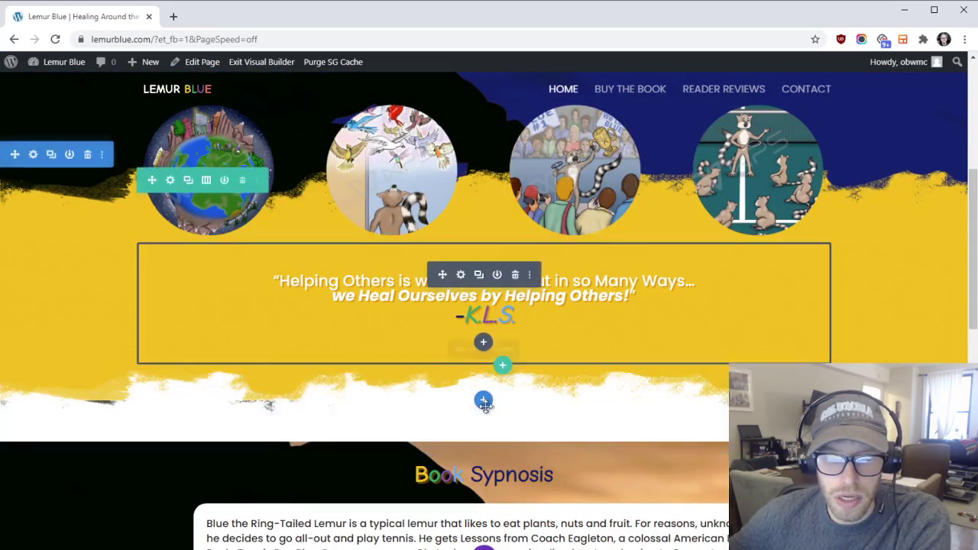
scroll(496, 351, down, 7)
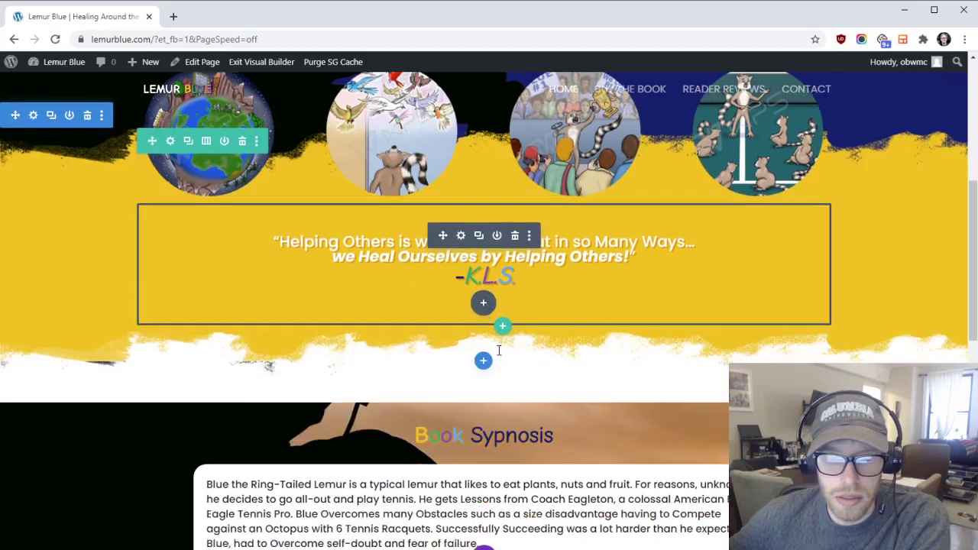
scroll(548, 515, down, 1)
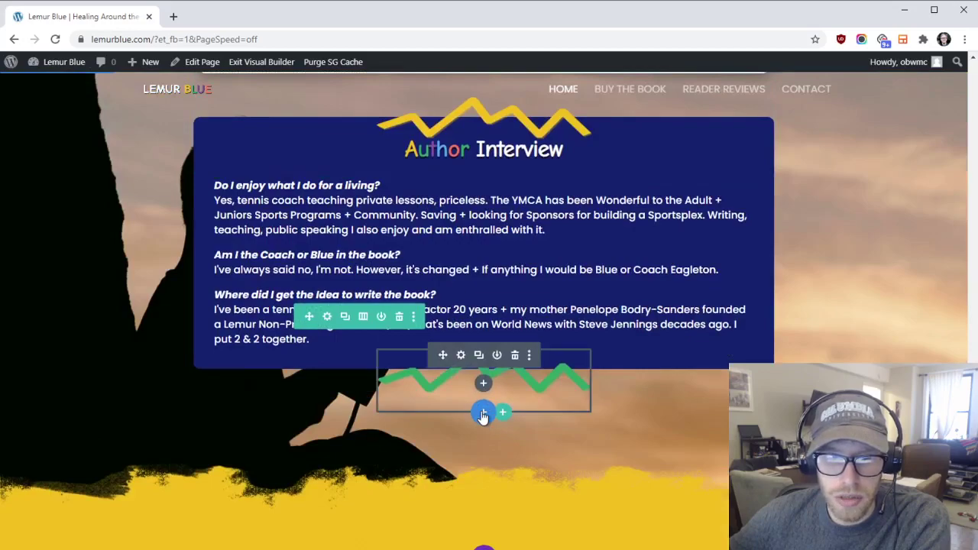
scroll(483, 415, down, 2)
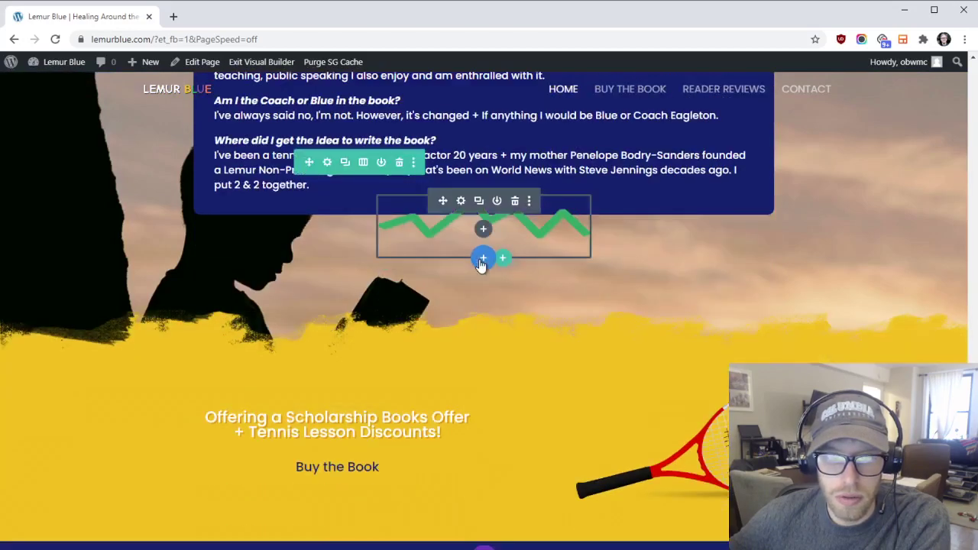
Add a regular section with a single-column row below the Author Interview divider.
click(482, 258)
click(425, 359)
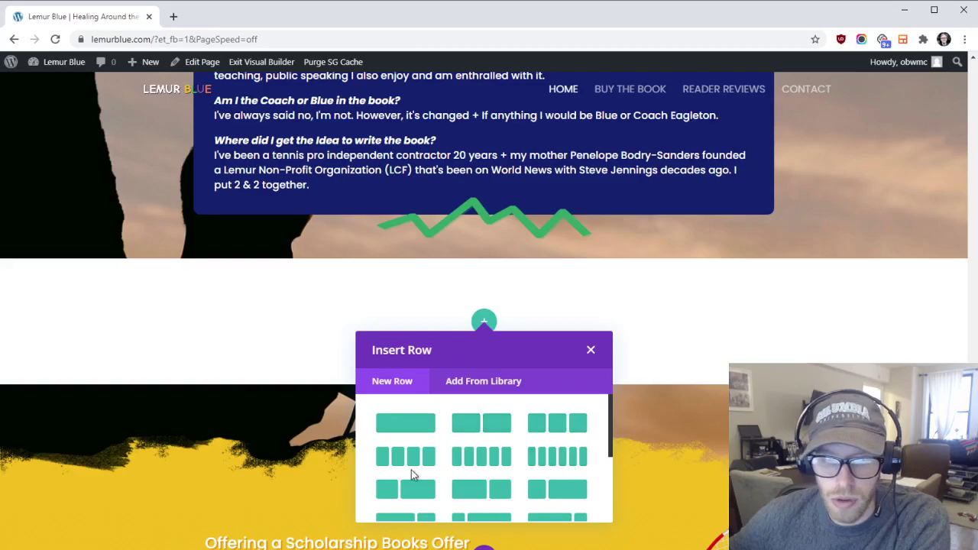
click(410, 427)
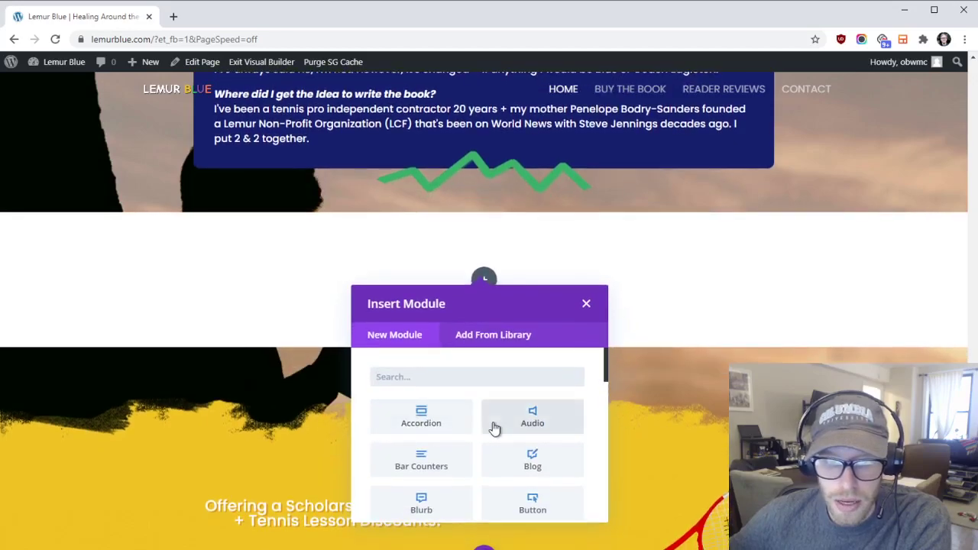
scroll(495, 430, down, 3)
scroll(495, 430, down, 10)
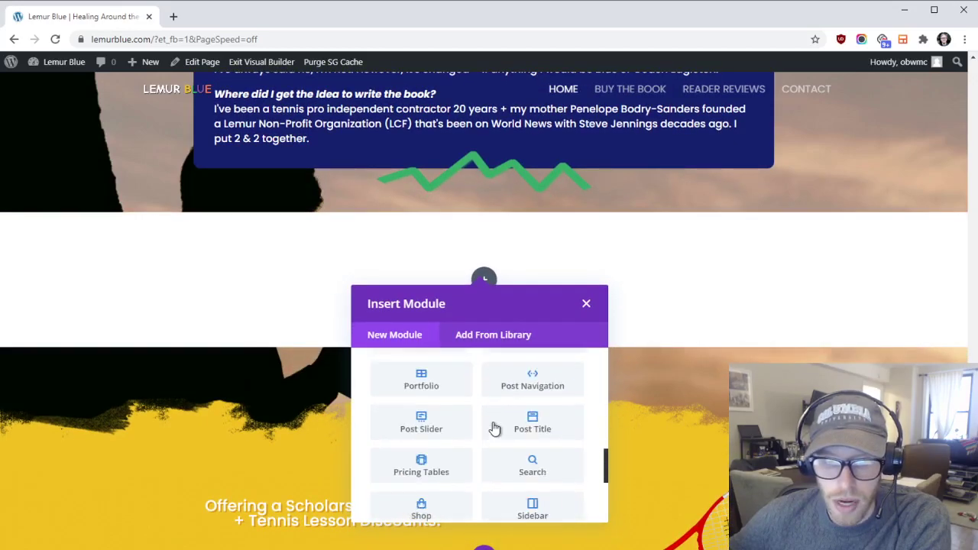
scroll(495, 431, down, 3)
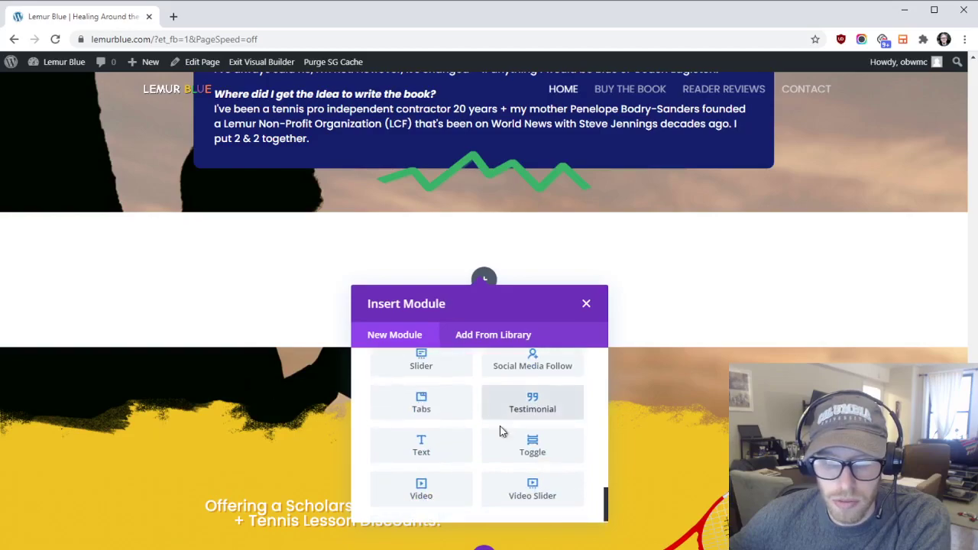
Insert a Video module into the new row and enlarge its settings panel.
click(425, 491)
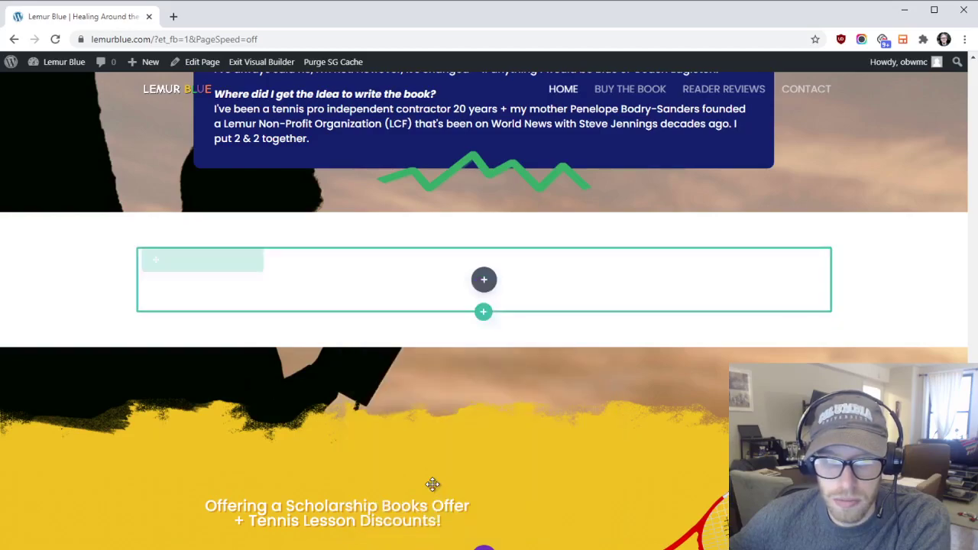
scroll(554, 211, down, 2)
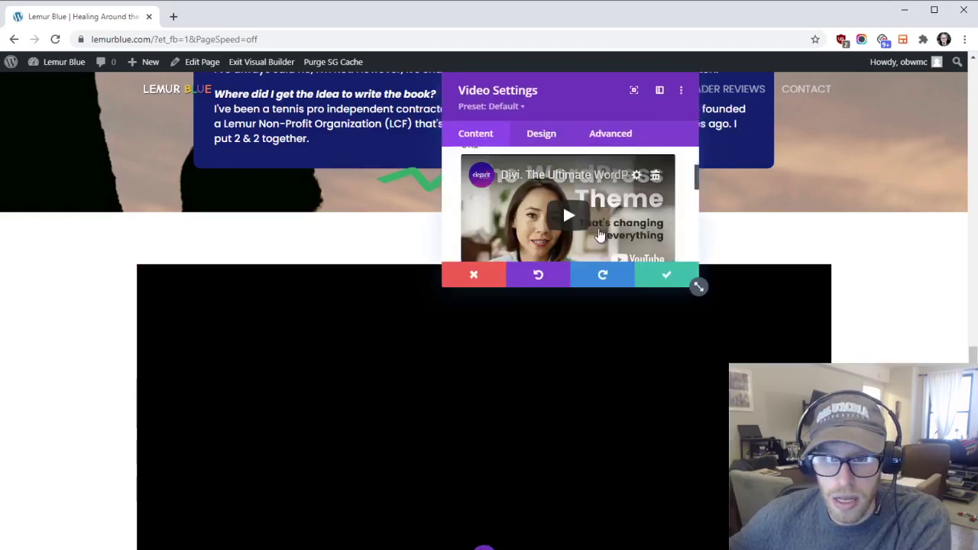
drag(698, 284, 729, 493)
scroll(624, 354, up, 2)
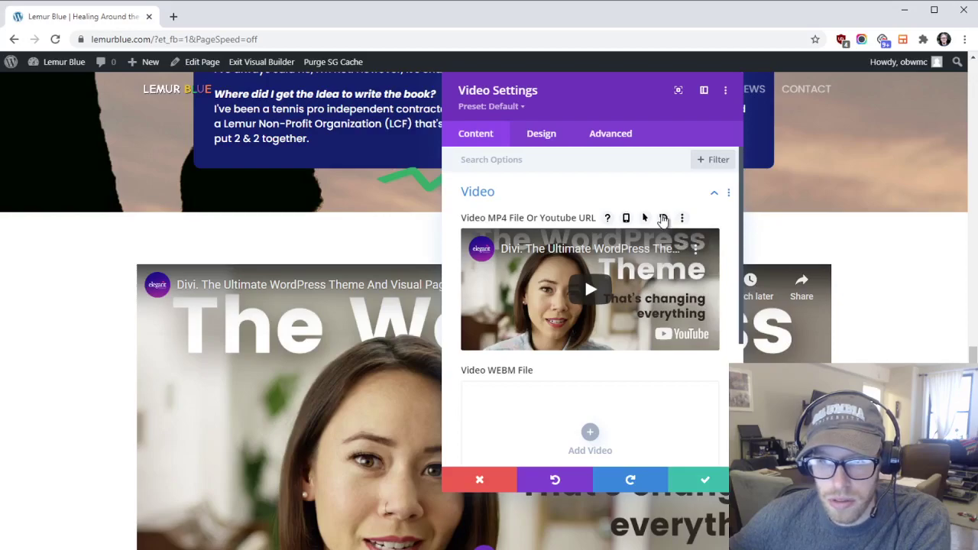
Replace the default YouTube video with an uploaded Footage-Of-Sunset-View.mp4 file.
click(664, 219)
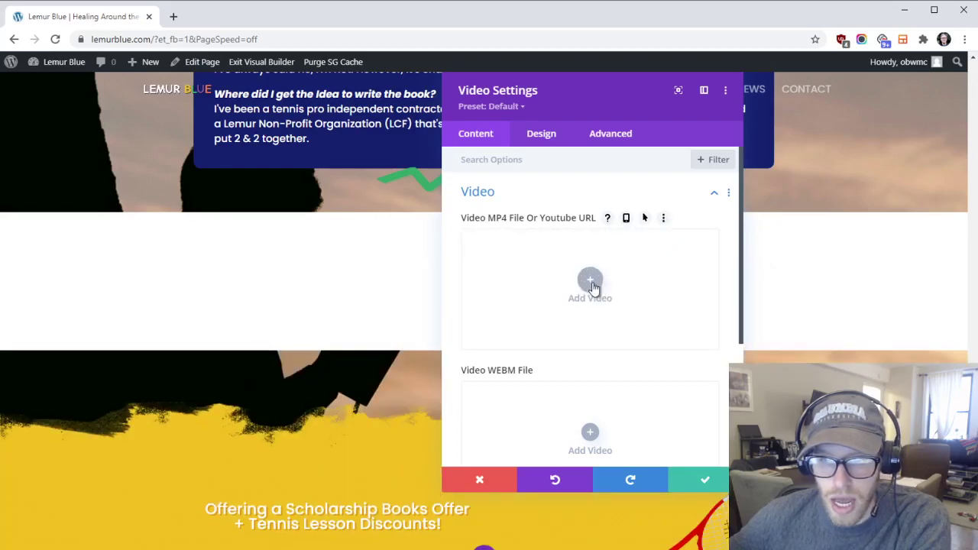
click(590, 282)
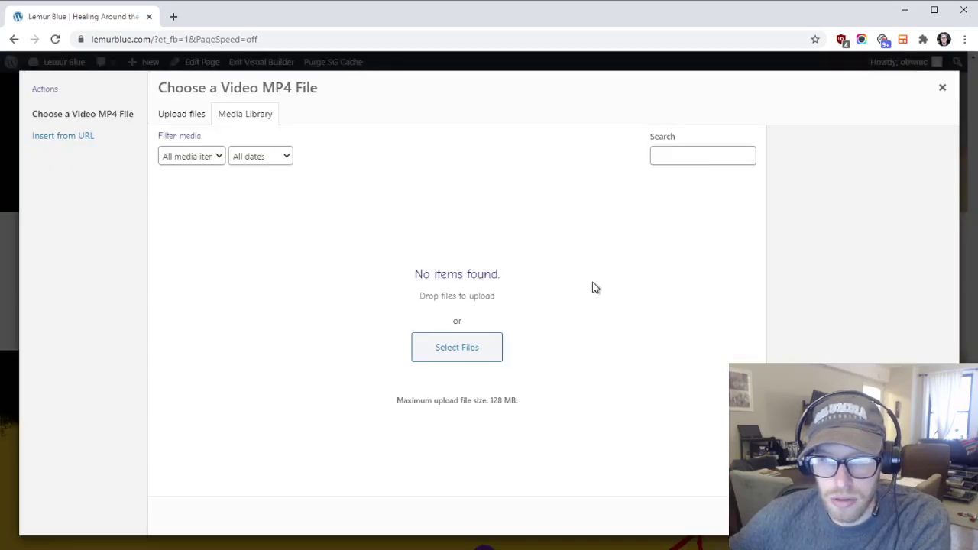
click(184, 116)
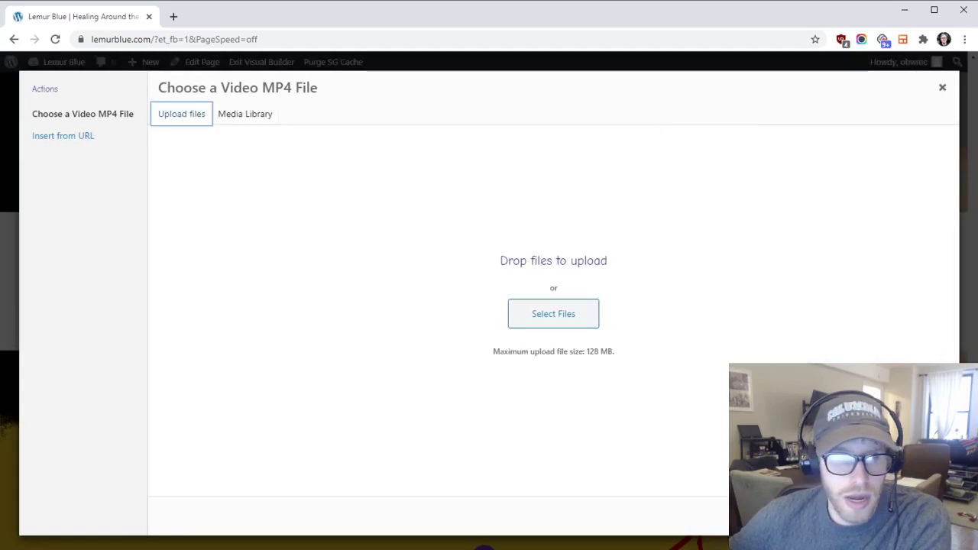
drag(236, 258, 541, 299)
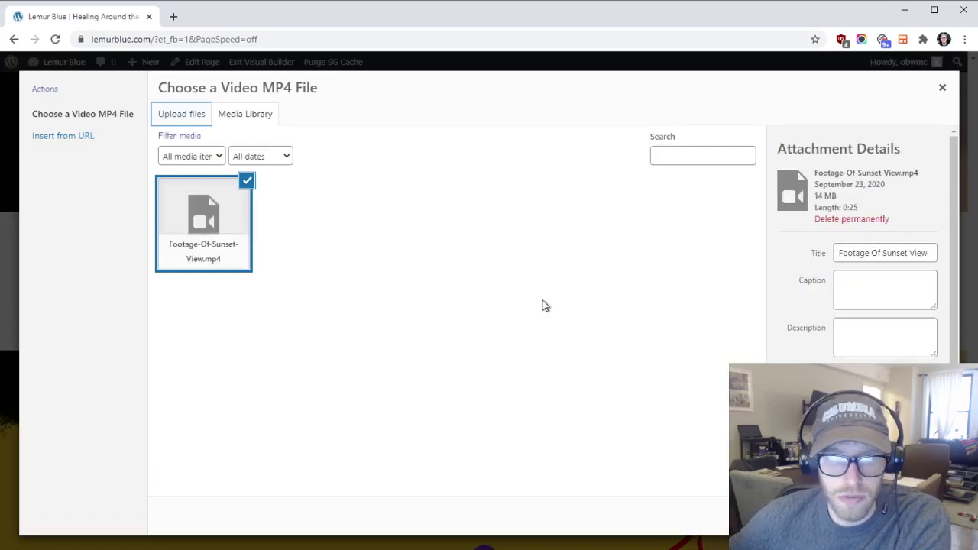
click(905, 516)
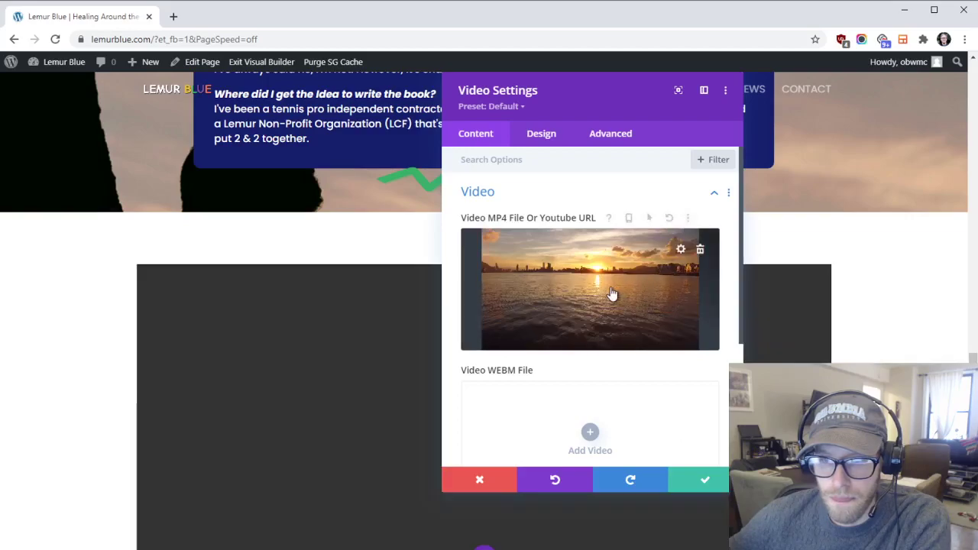
Save the video, set the row to 1/4-1/2-1/4 columns, and move the video into the middle column.
click(703, 479)
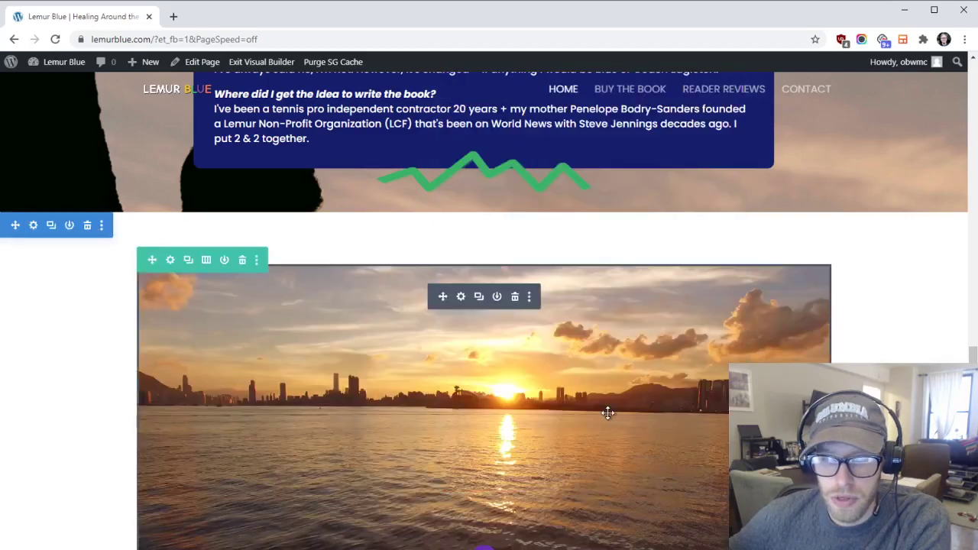
scroll(606, 410, down, 2)
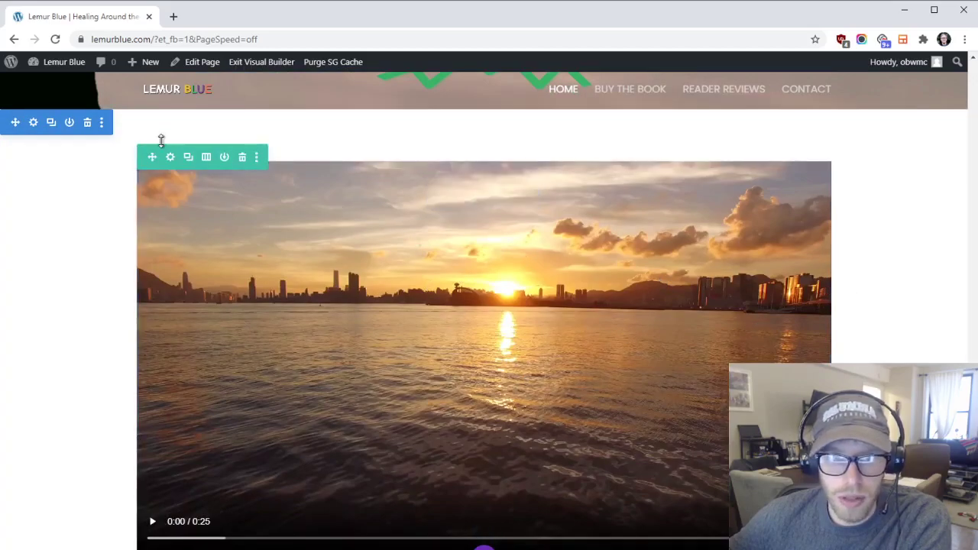
click(170, 158)
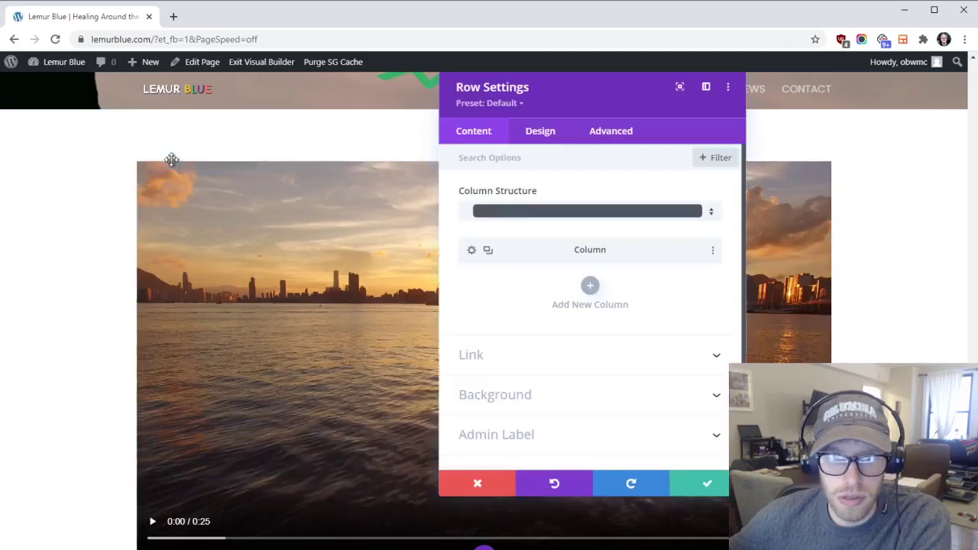
click(545, 212)
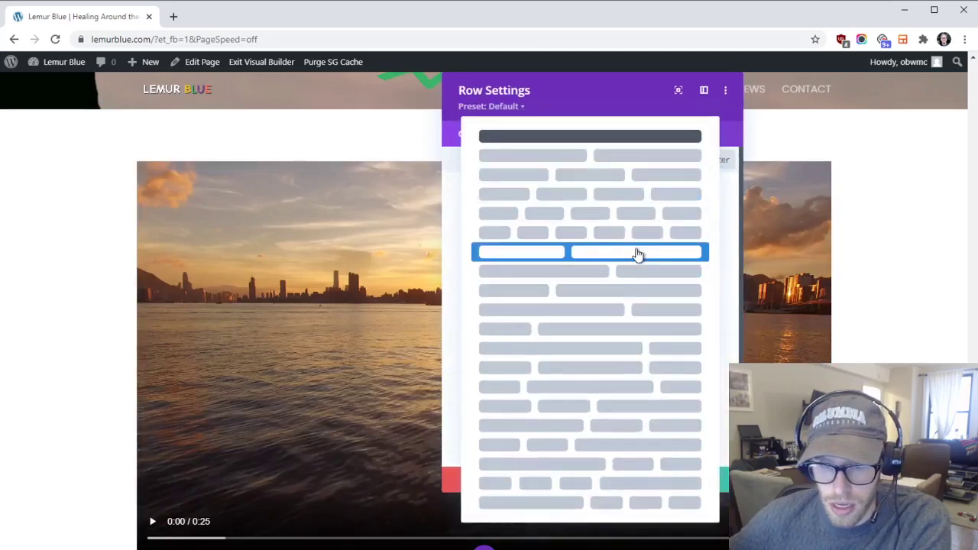
click(620, 368)
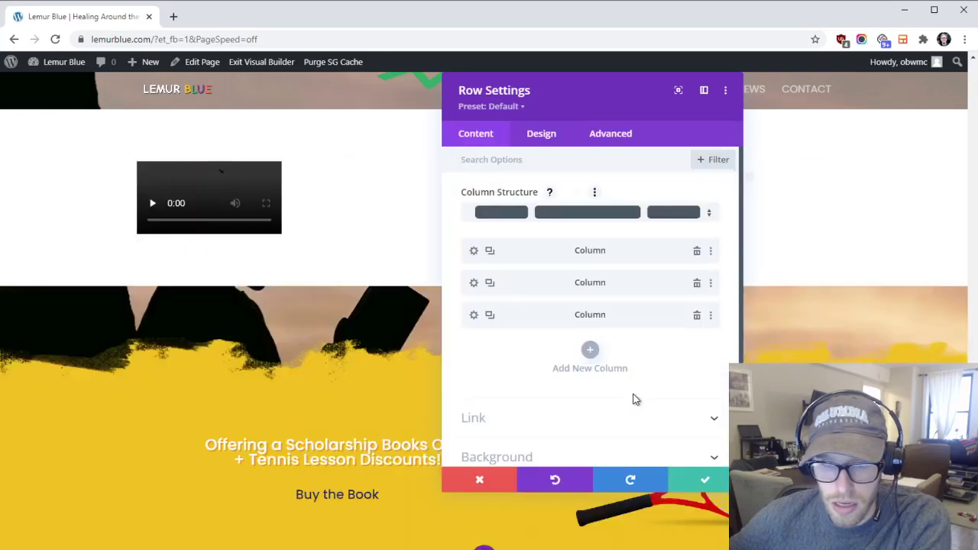
click(703, 478)
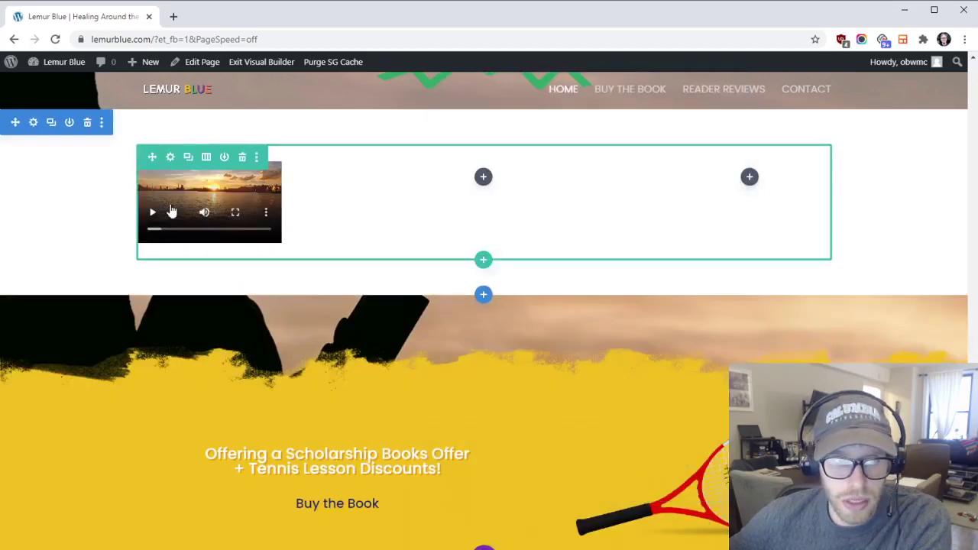
mouse_move(172, 195)
drag(183, 194, 497, 179)
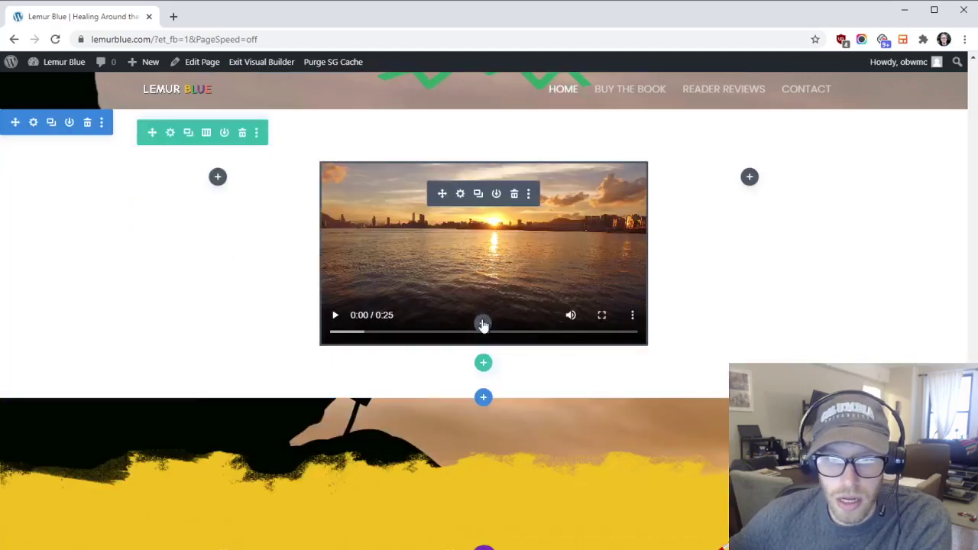
Add a Text module below the video containing 'Title of Video'.
click(482, 322)
text(tex)
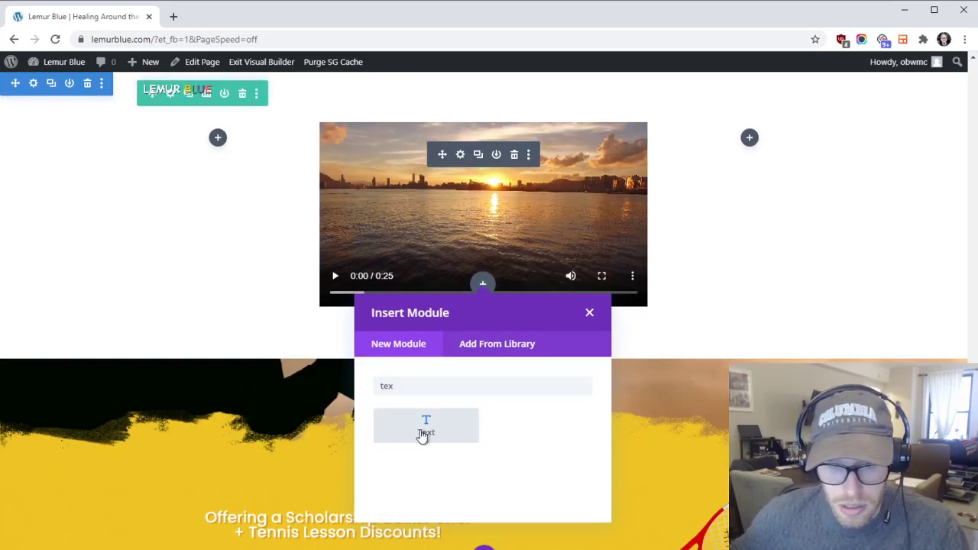
click(426, 427)
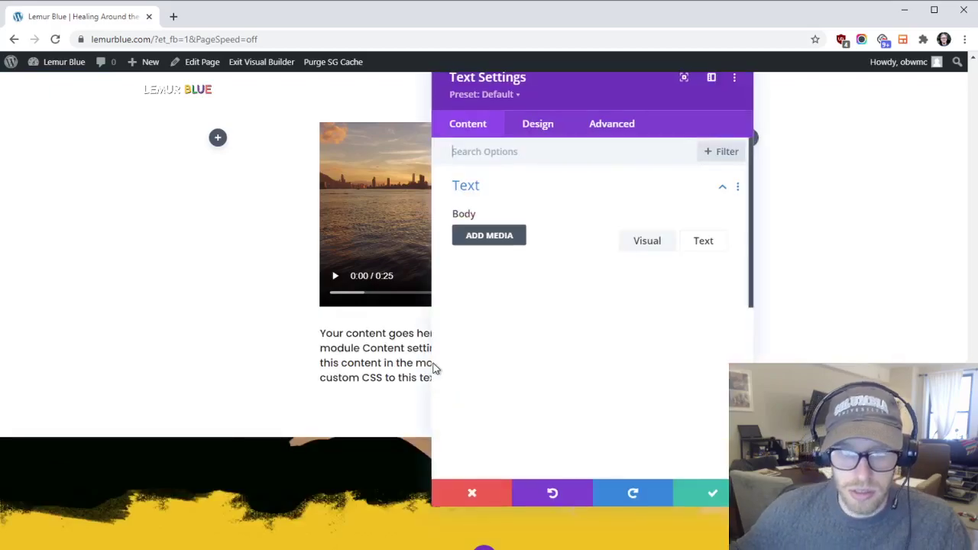
key(ctrl+a)
text(T)
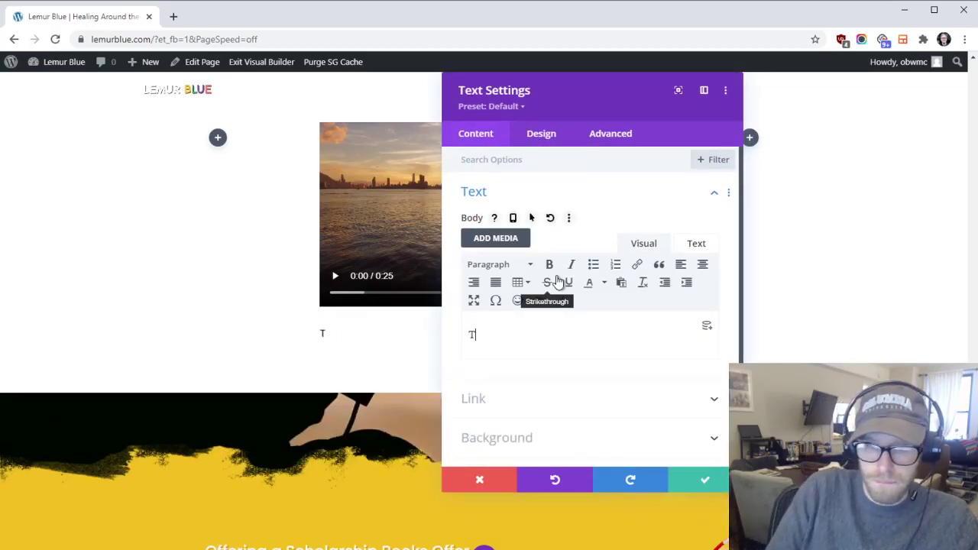
text(itle of Video)
Make the title a centred Heading 1, save it, and move it above the video.
key(ctrl+a)
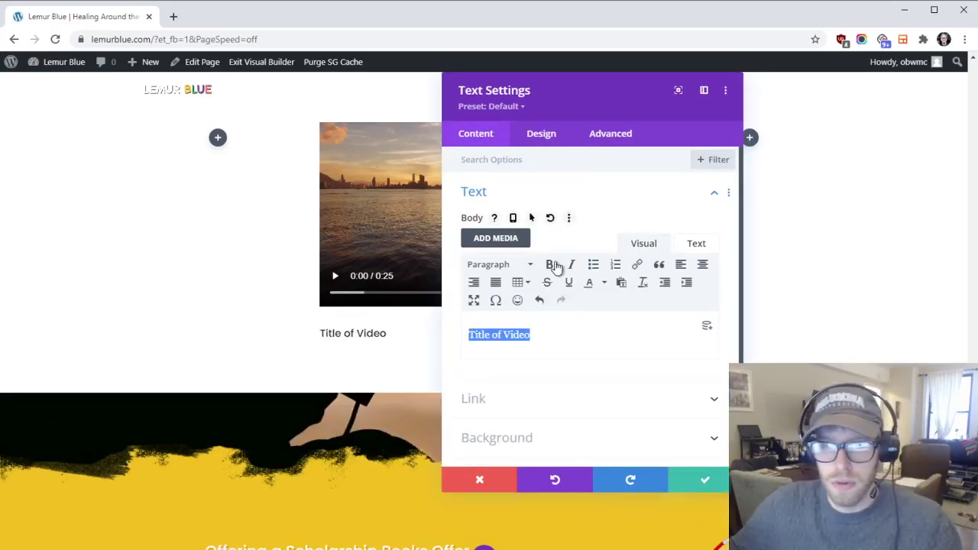
click(505, 266)
click(509, 313)
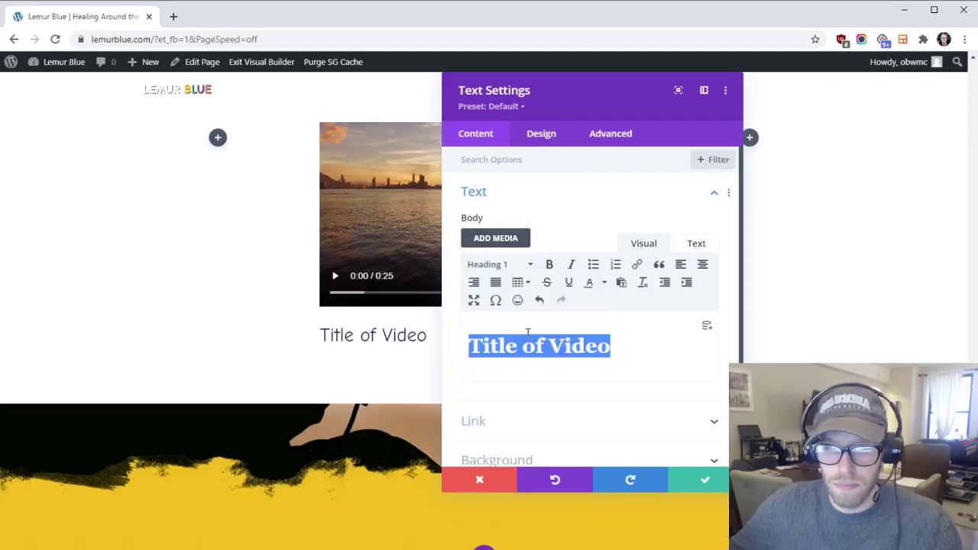
click(538, 345)
key(ctrl+a)
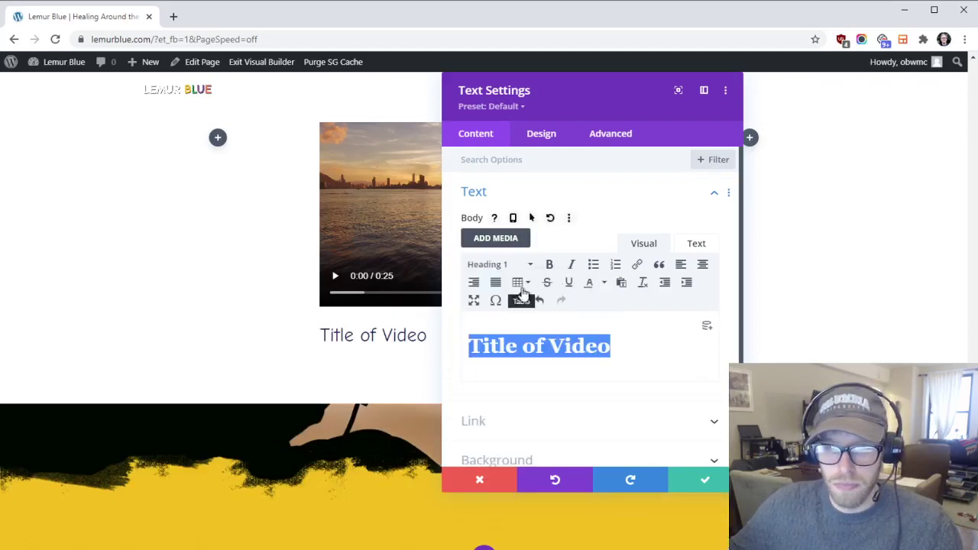
click(703, 264)
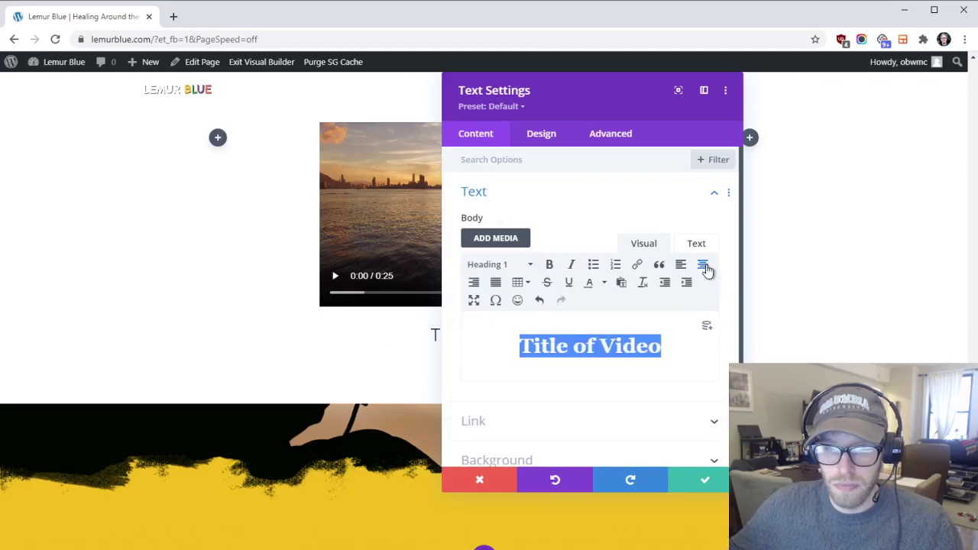
click(705, 483)
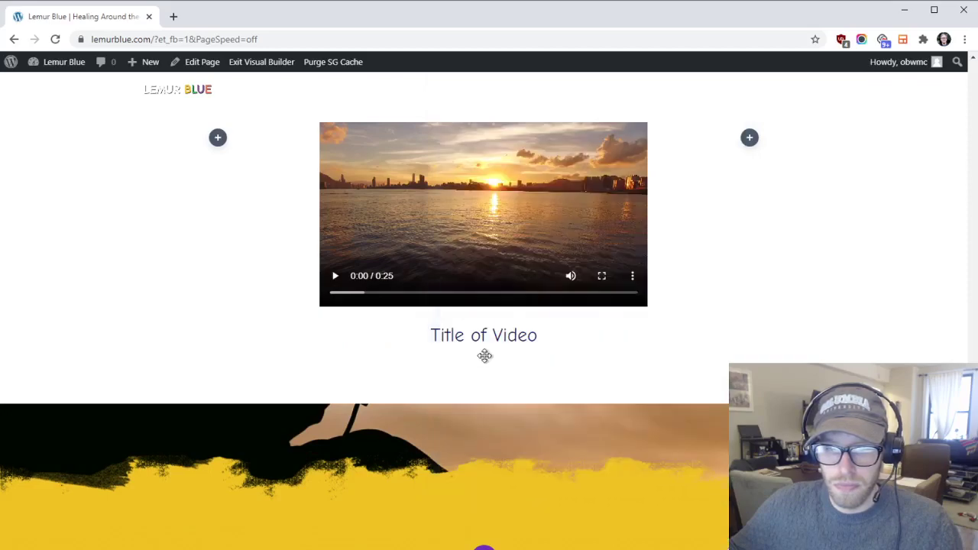
drag(443, 333, 443, 143)
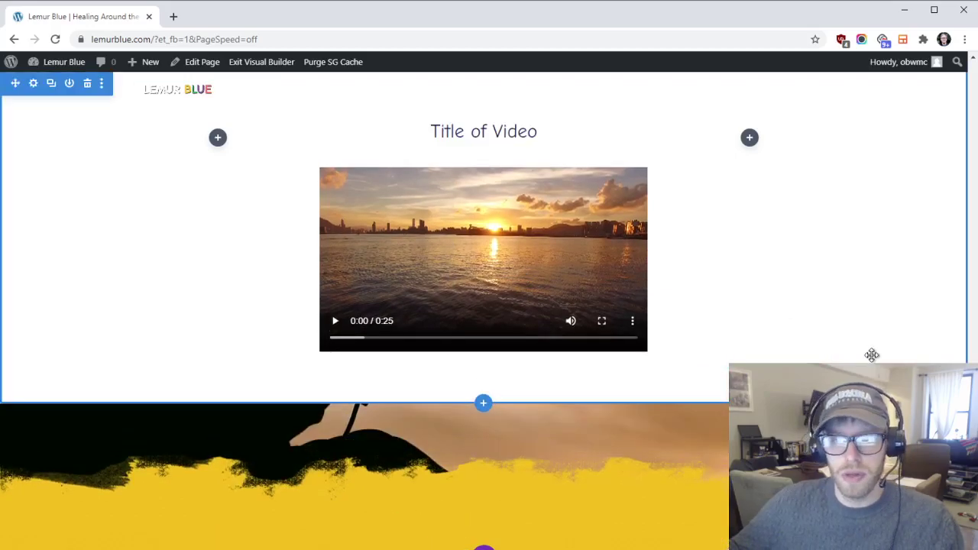
Give the section a blue #165f93 background colour, replacing an initial green one.
scroll(809, 325, up, 2)
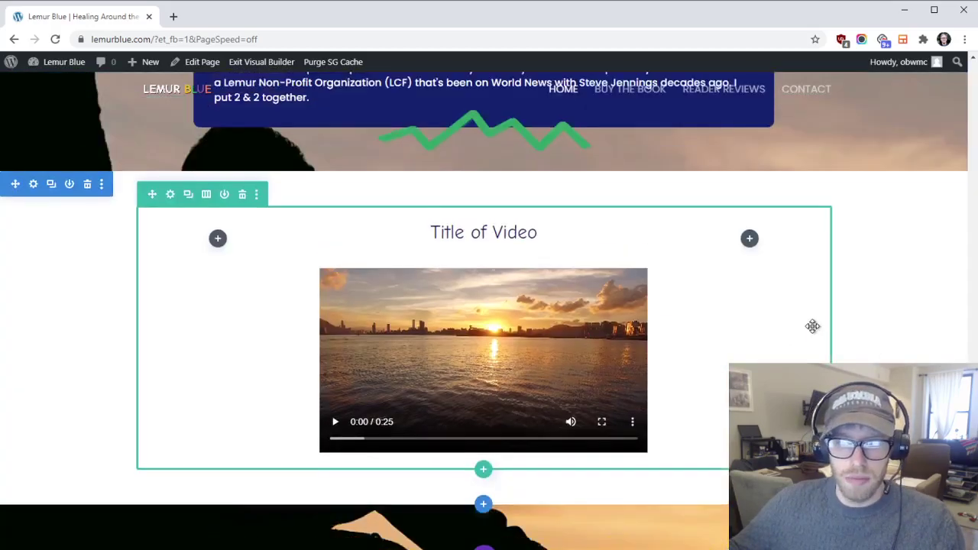
click(34, 187)
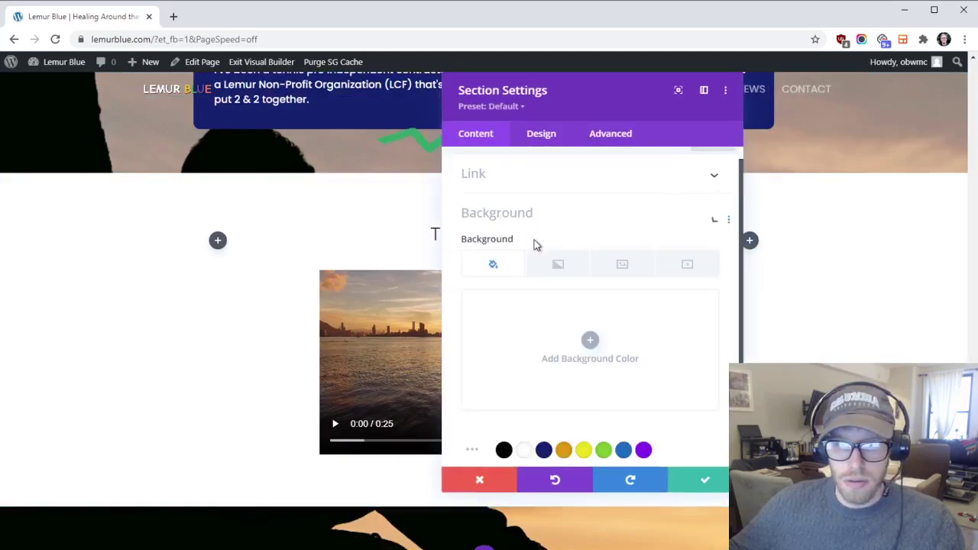
click(604, 384)
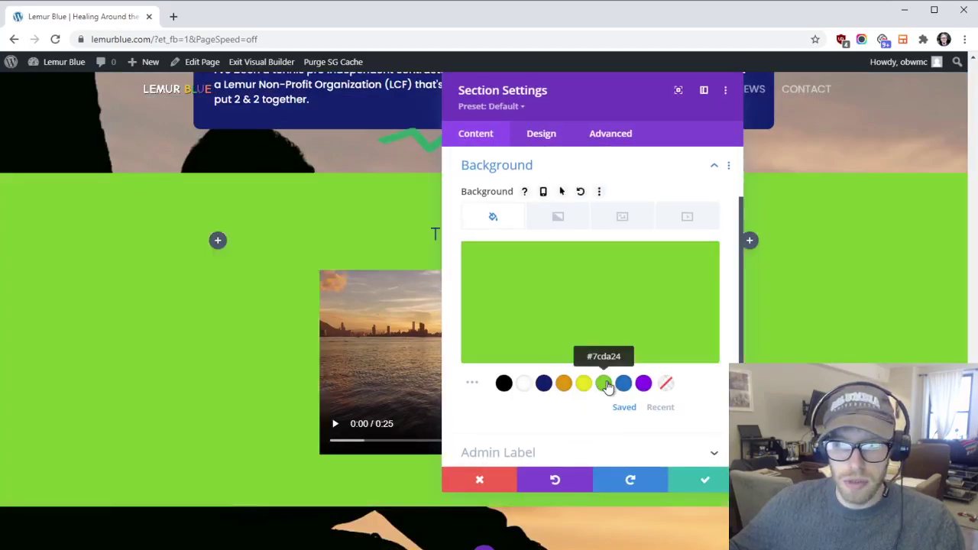
click(702, 480)
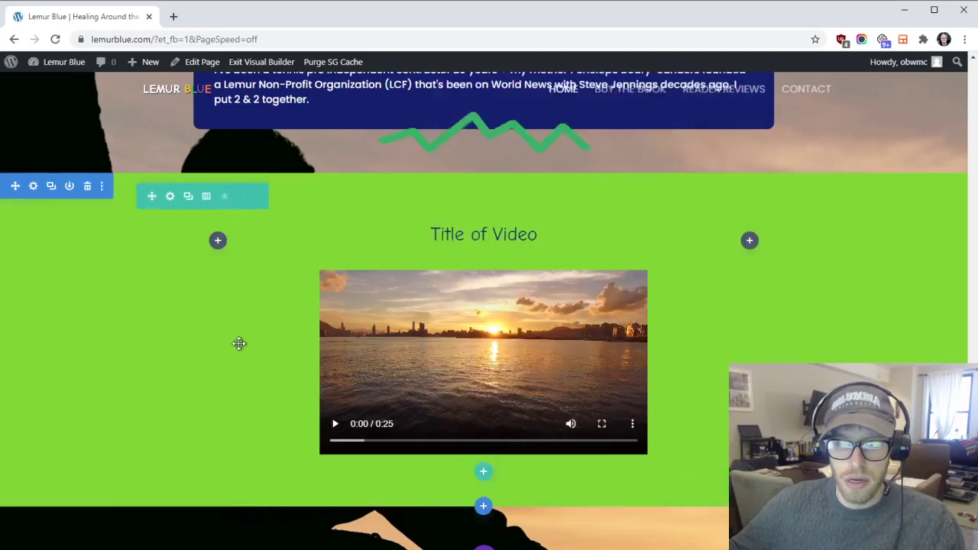
click(33, 186)
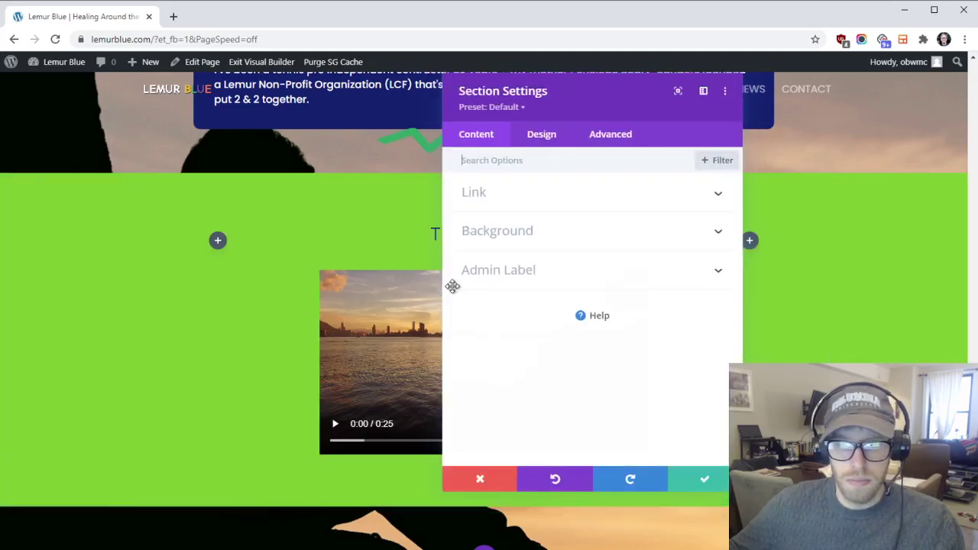
click(513, 231)
click(564, 317)
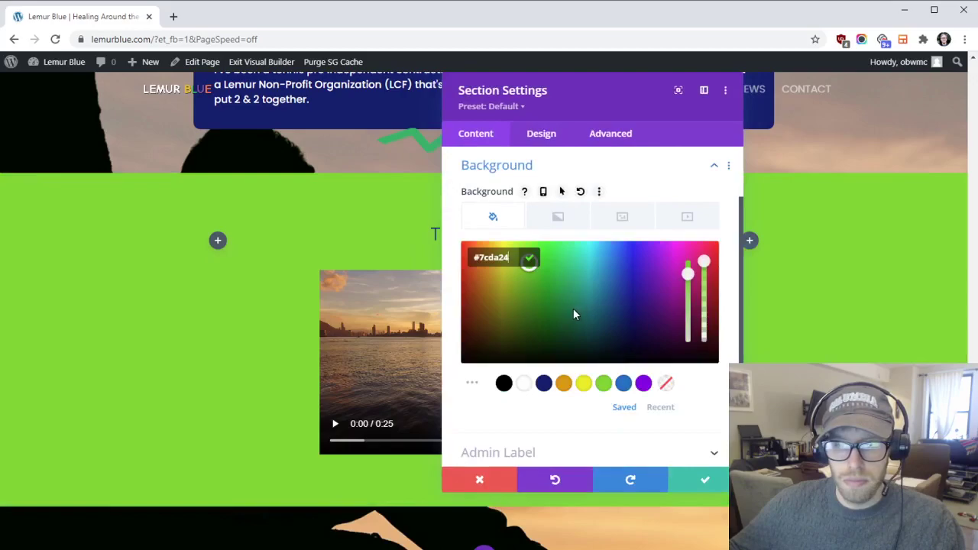
click(611, 296)
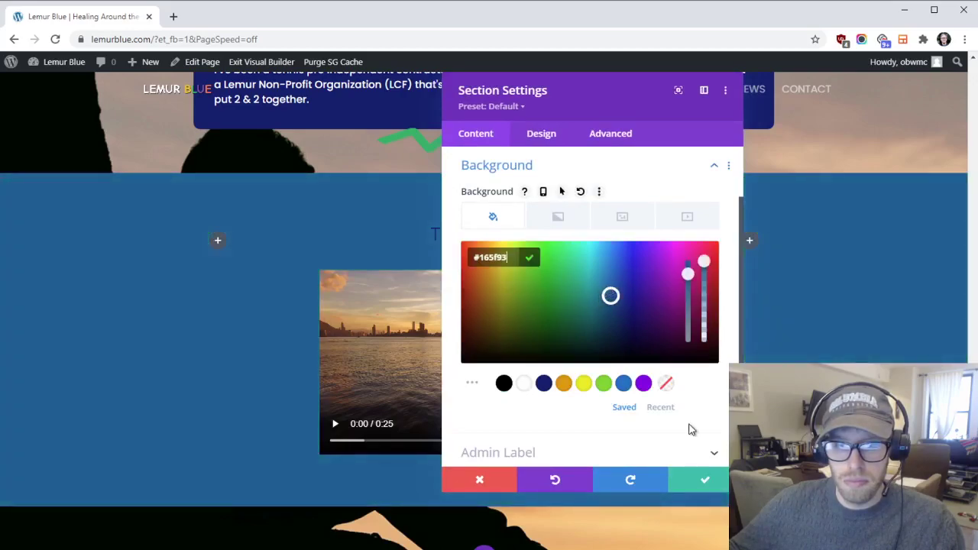
click(695, 479)
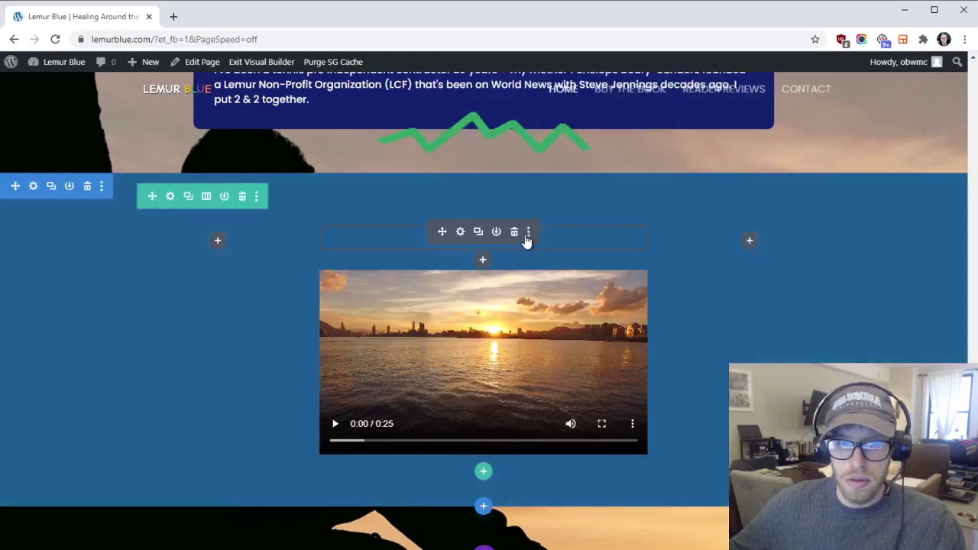
Set the 'Title of Video' heading text colour to white.
click(460, 232)
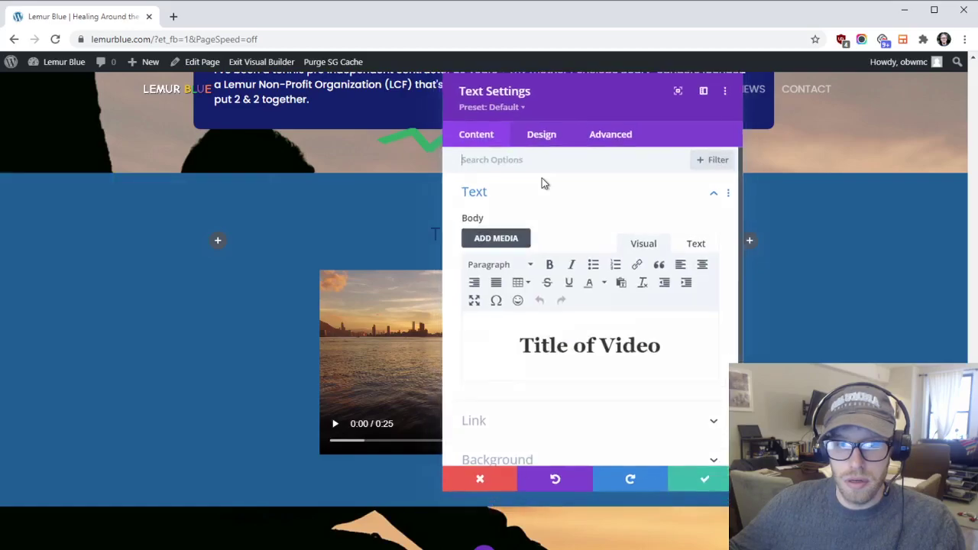
click(542, 134)
click(520, 242)
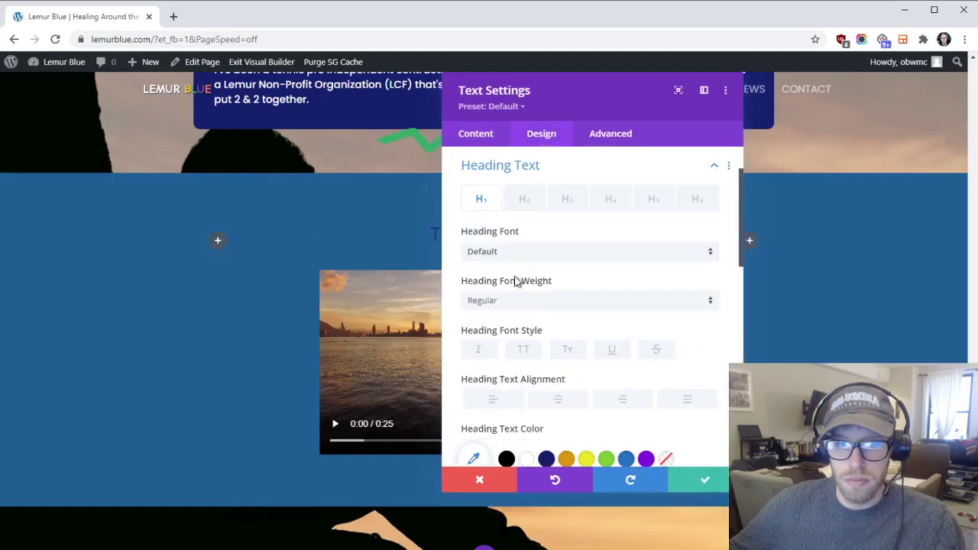
scroll(518, 300, down, 2)
click(529, 374)
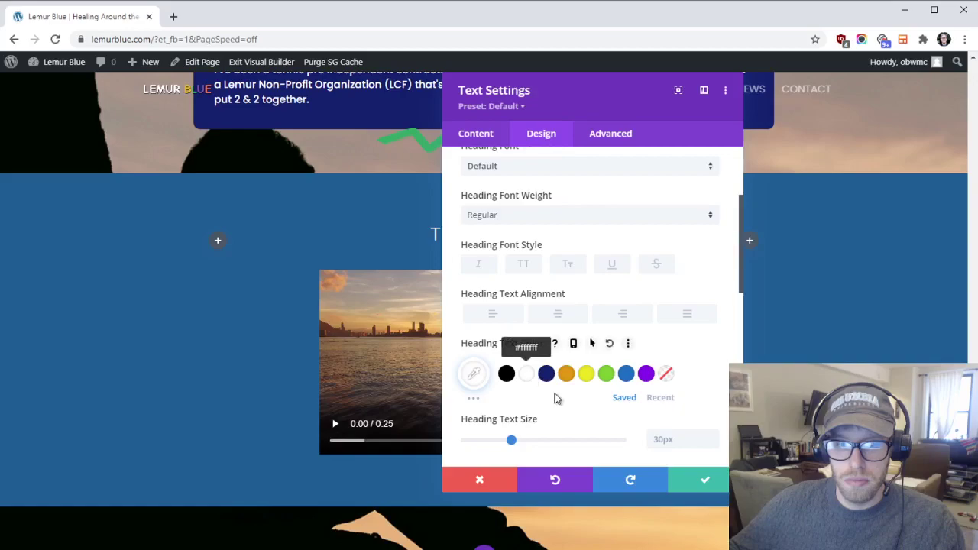
click(698, 481)
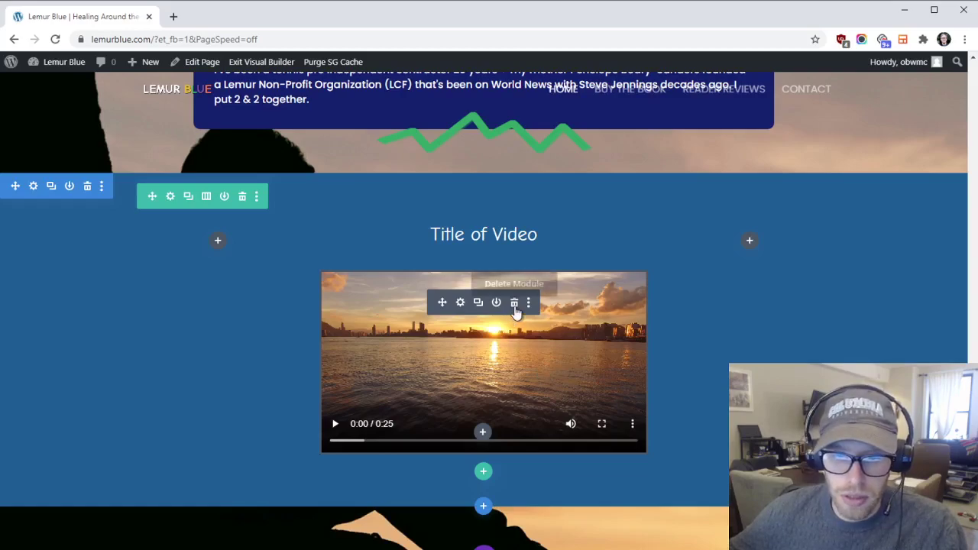
Delete the old video module and add a fresh Video module with its default video cleared.
click(514, 304)
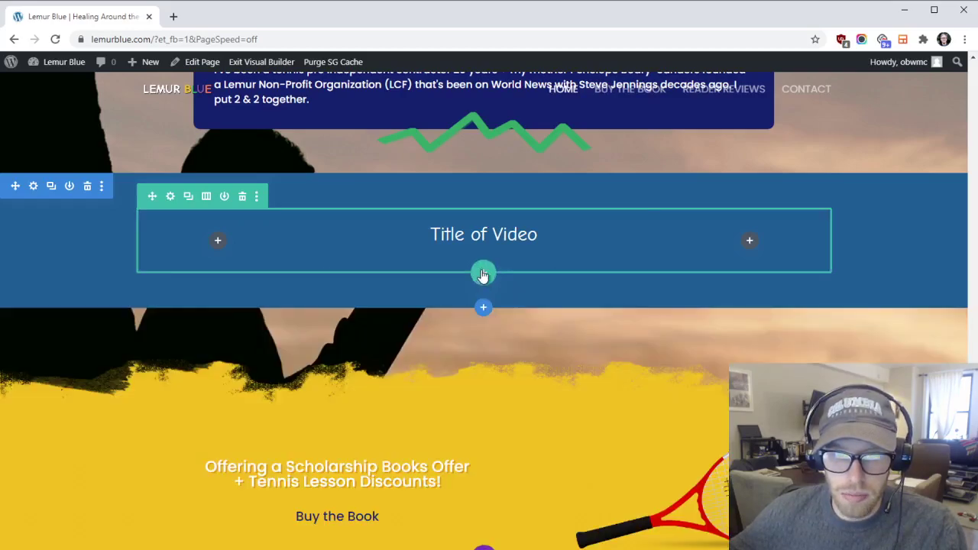
mouse_move(492, 235)
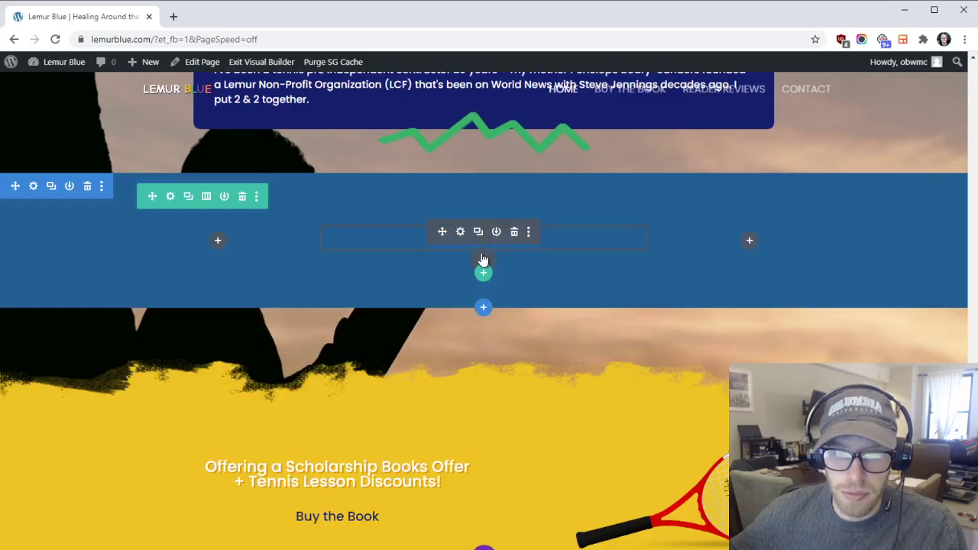
click(483, 260)
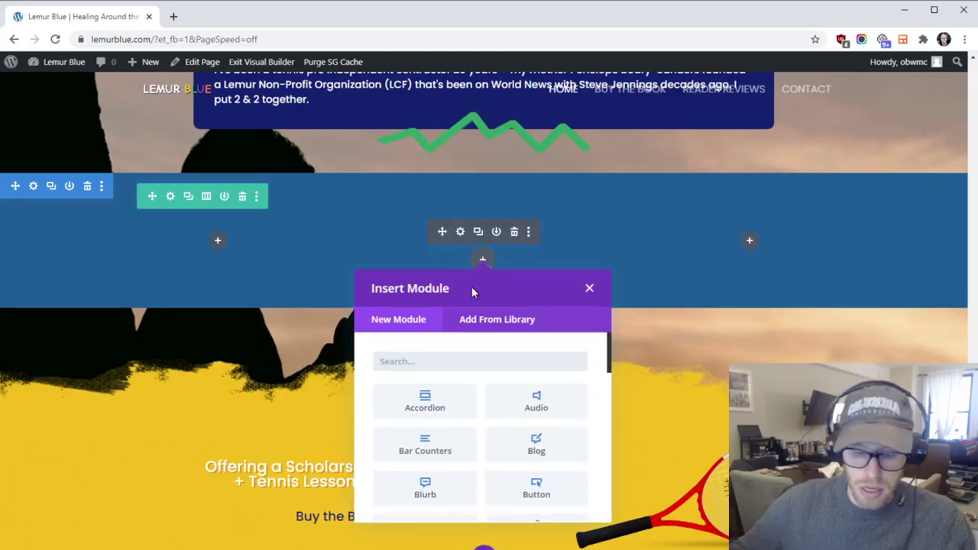
scroll(536, 397, down, 8)
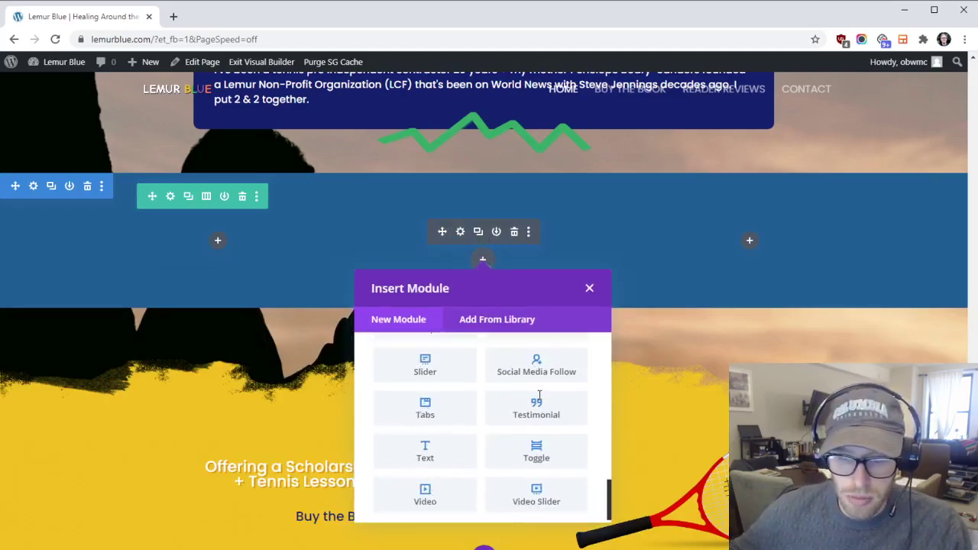
click(431, 499)
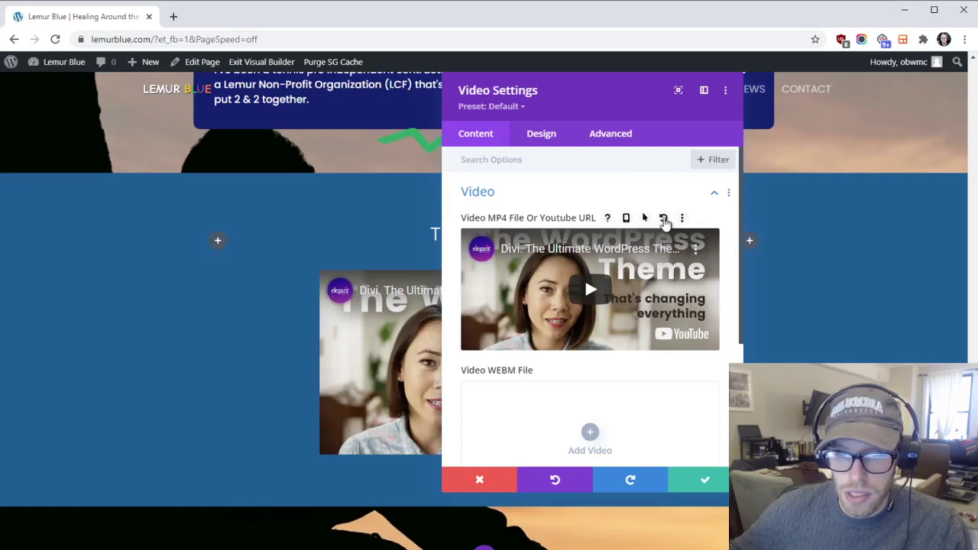
click(664, 219)
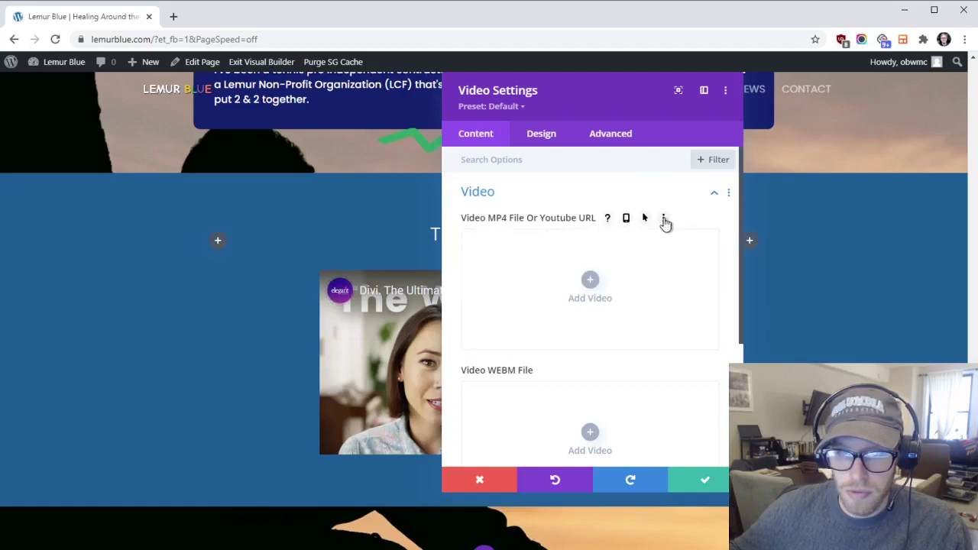
Insert the sunset YouTube video link from URL into the module and save.
click(590, 280)
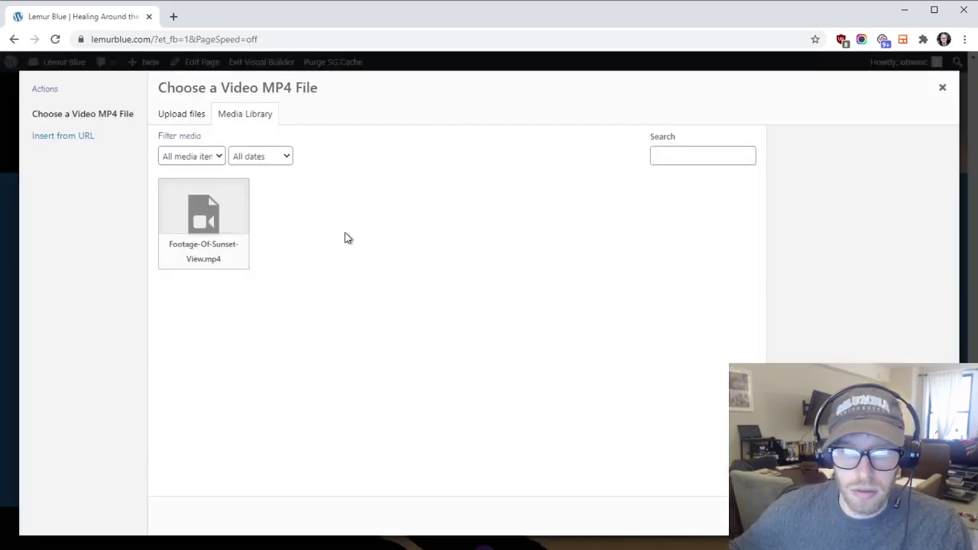
click(194, 117)
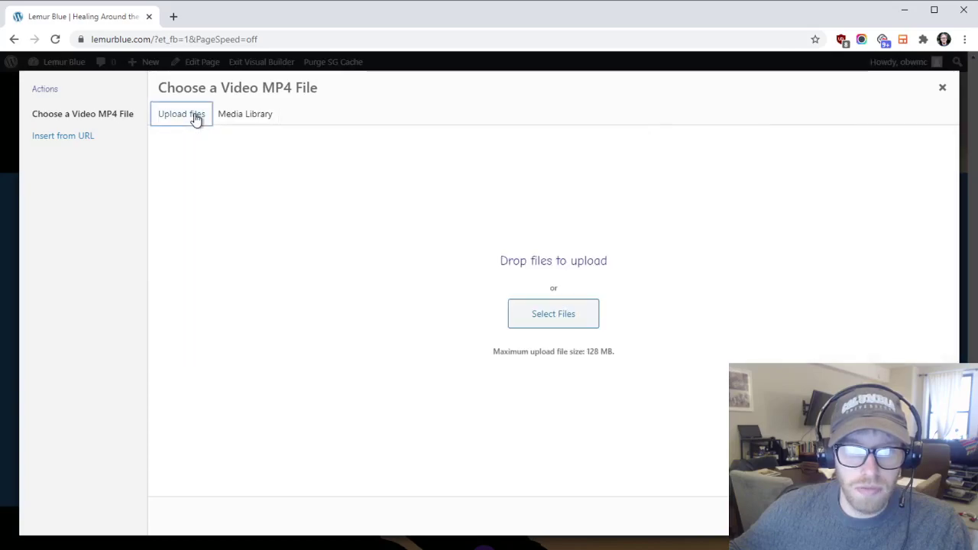
click(68, 145)
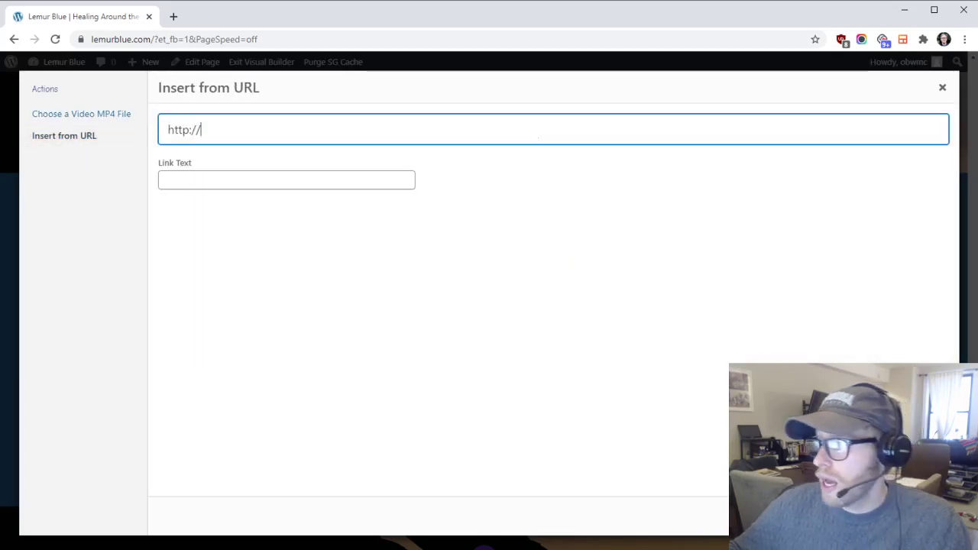
click(448, 133)
key(ctrl+a)
text(https://www.youtube.com/watch?v=UPsIKmG-GCQ)
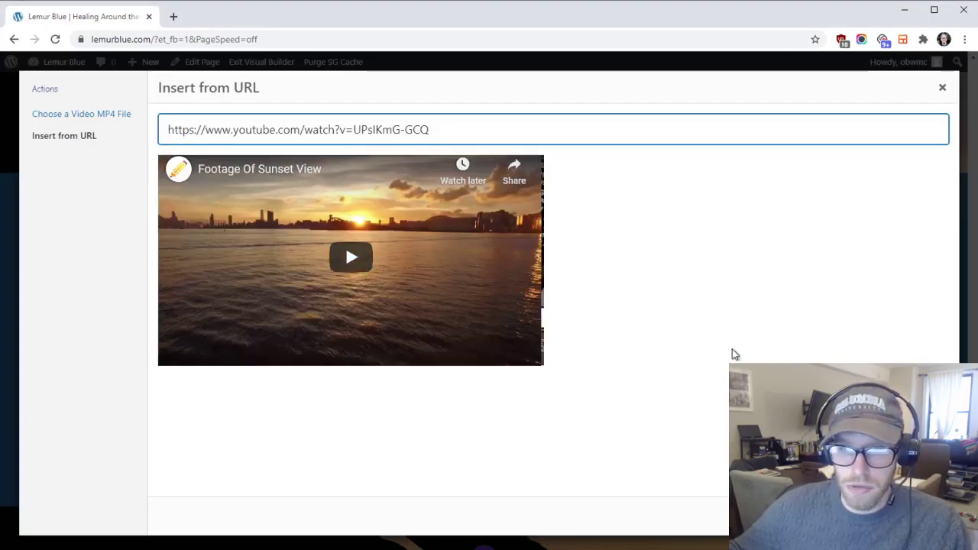
key(Return)
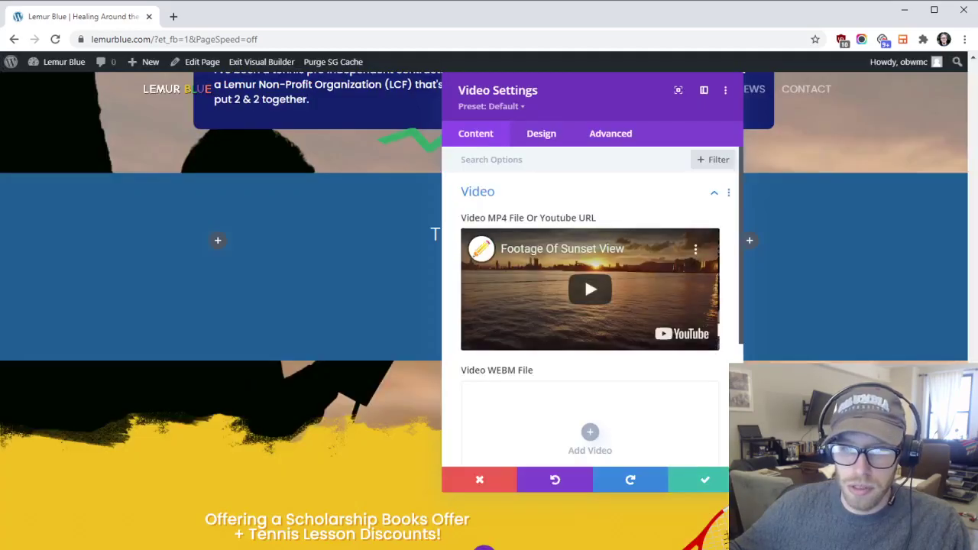
click(704, 480)
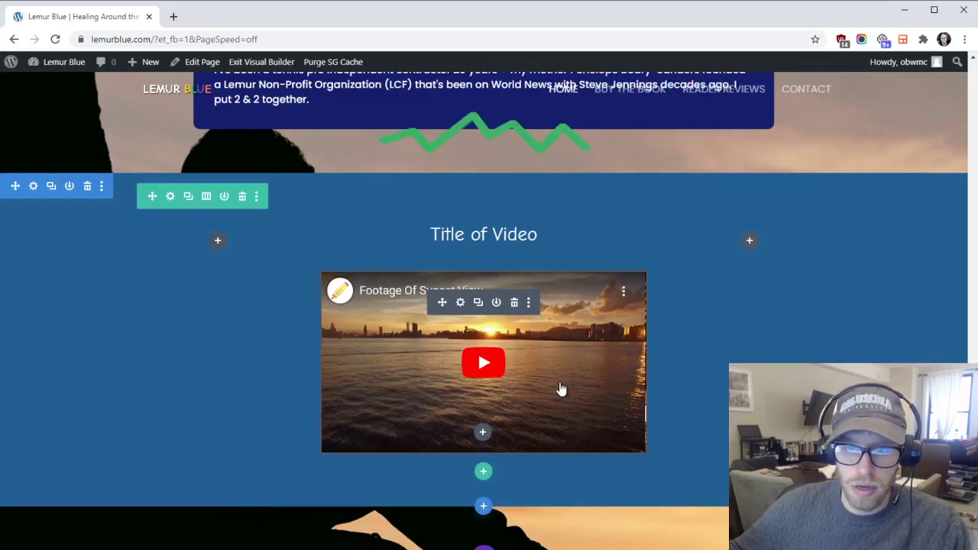
click(460, 303)
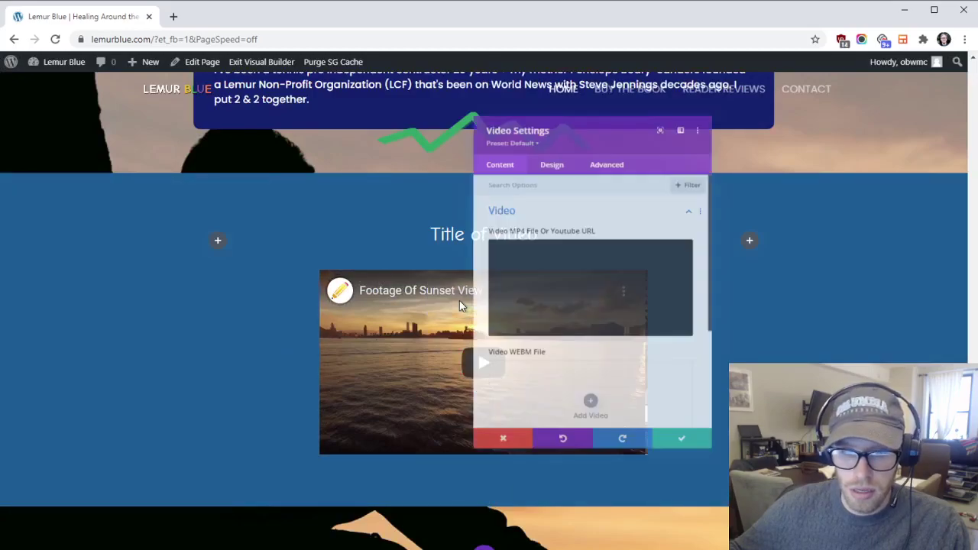
click(540, 136)
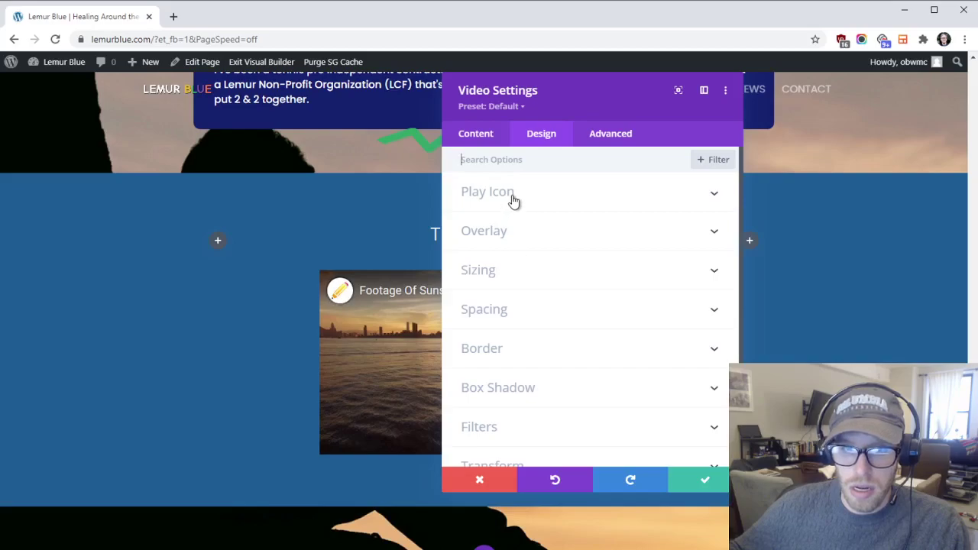
click(513, 200)
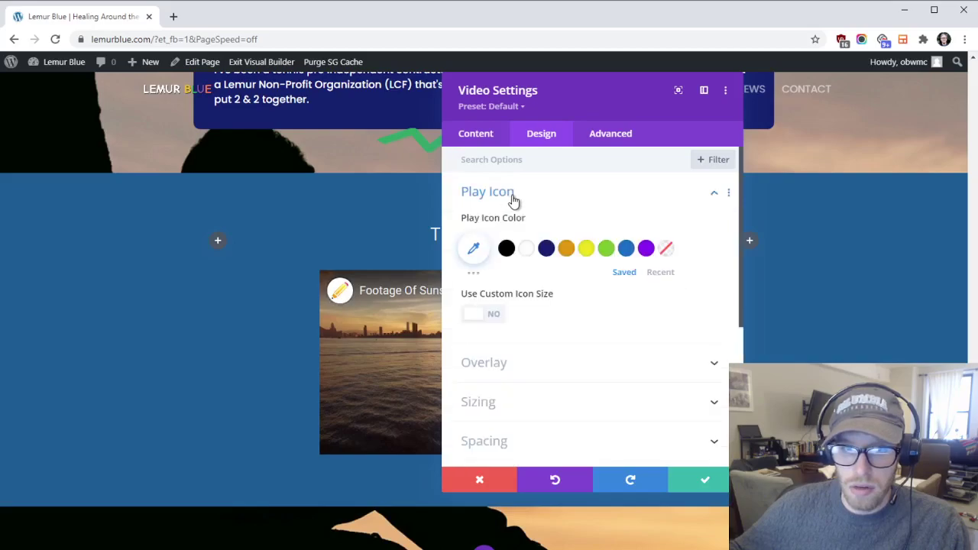
click(470, 132)
click(506, 233)
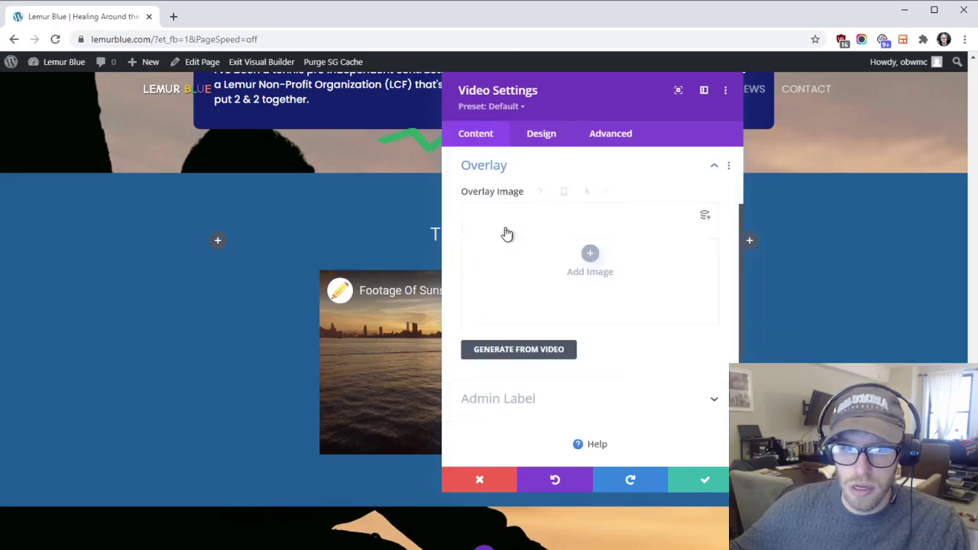
scroll(503, 189, up, 2)
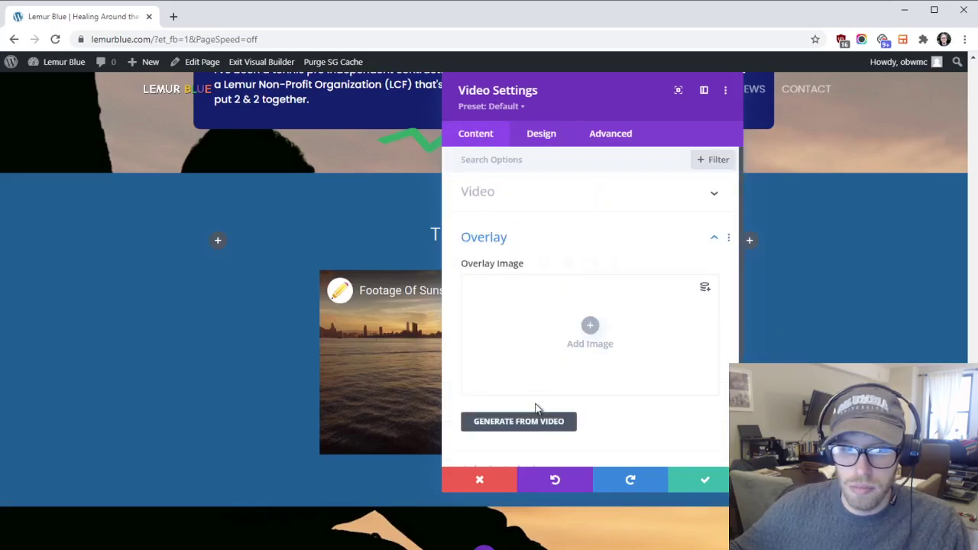
click(509, 197)
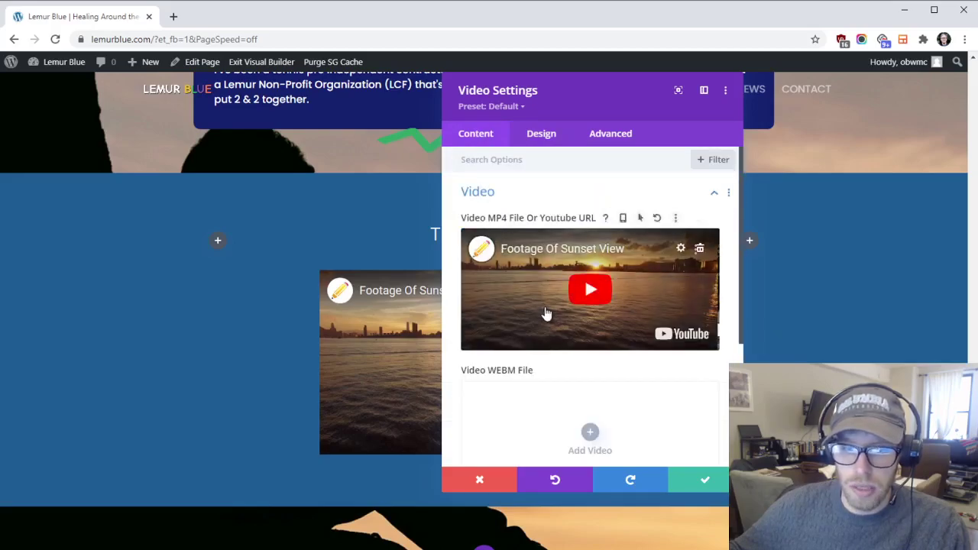
scroll(634, 415, down, 3)
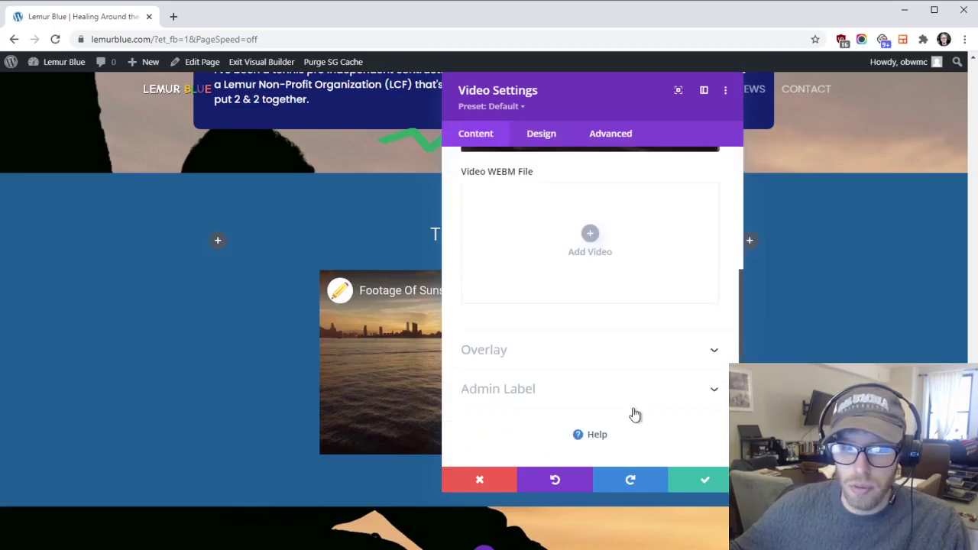
click(699, 479)
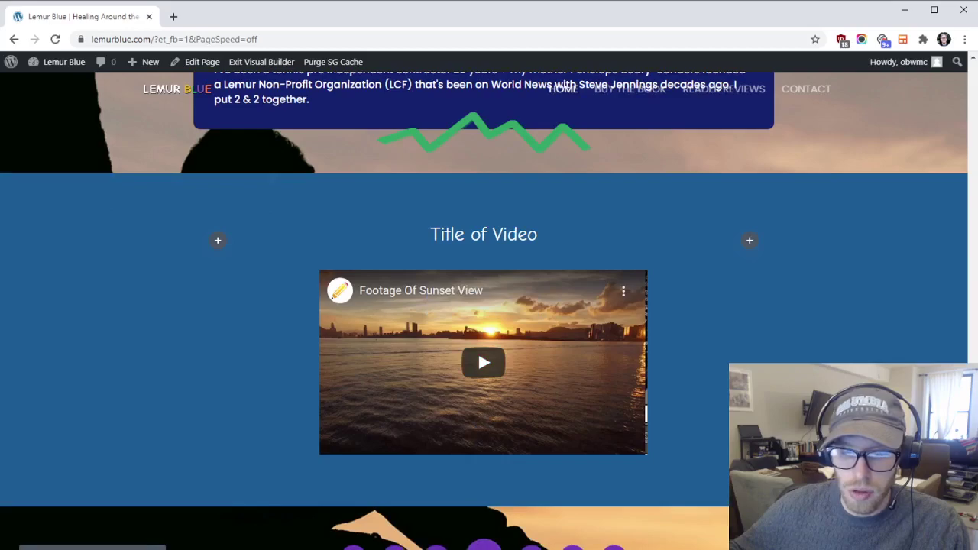
Restore the Loaded Page state from Editing History and save the reverted page.
click(573, 545)
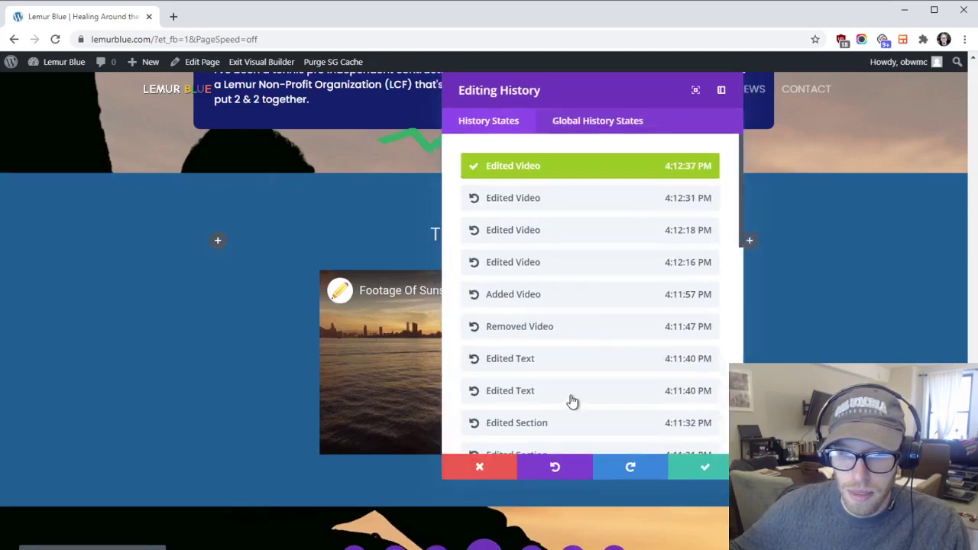
scroll(572, 399, down, 5)
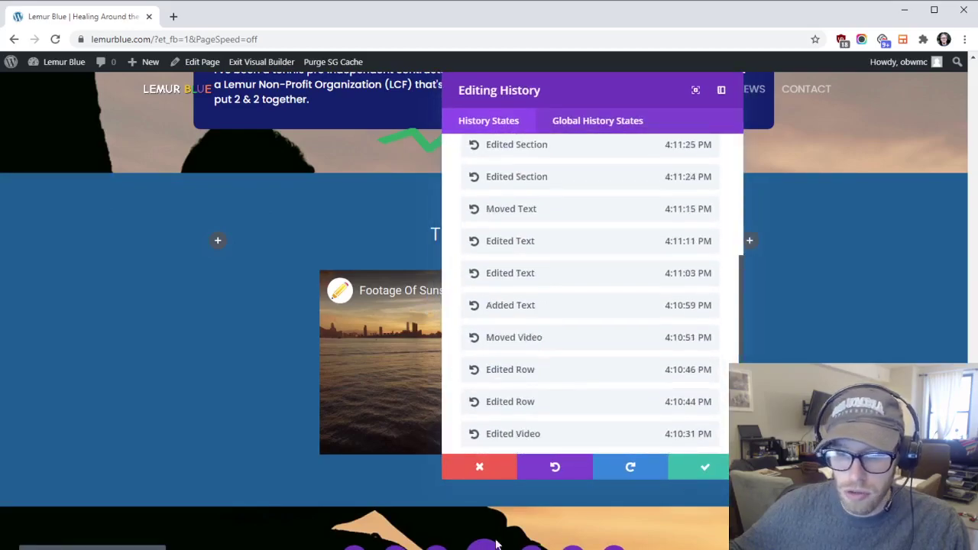
click(500, 478)
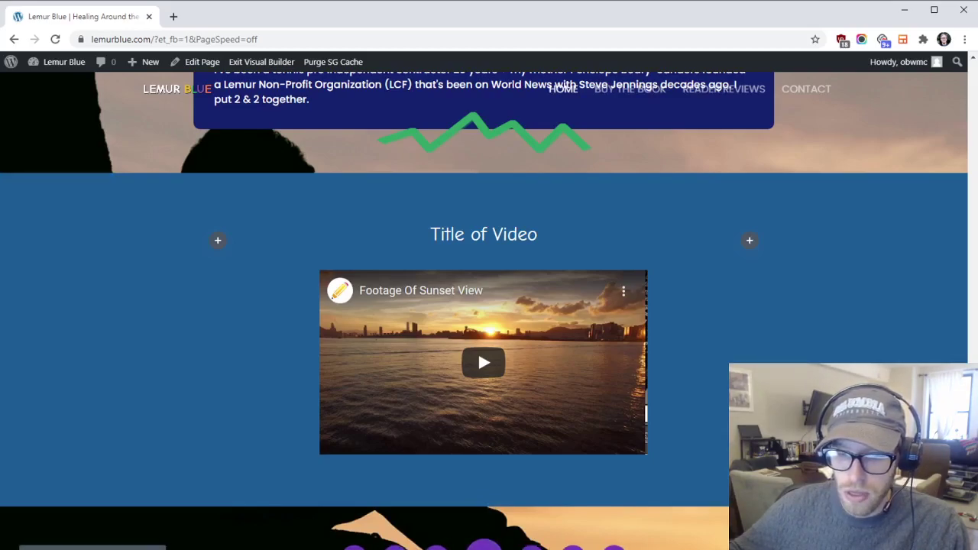
key(h)
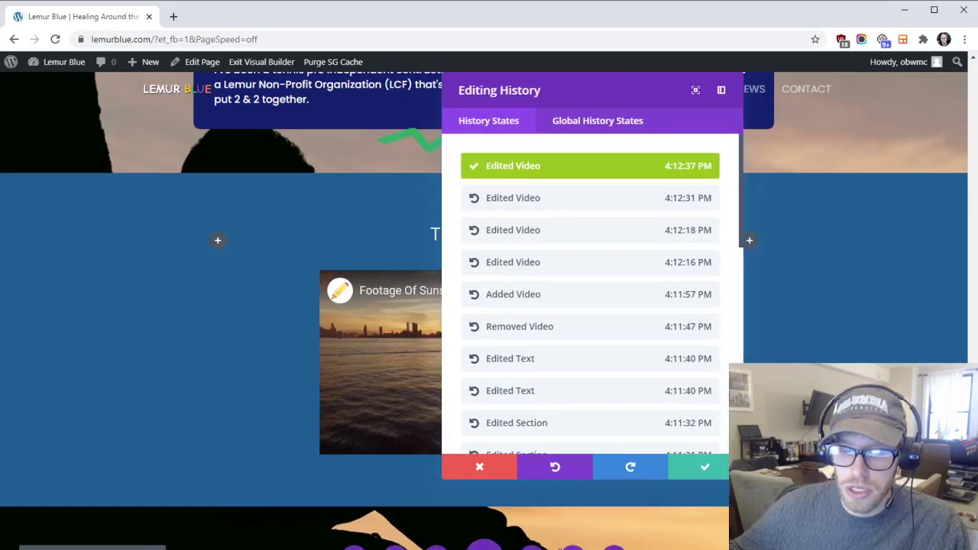
scroll(559, 336, down, 10)
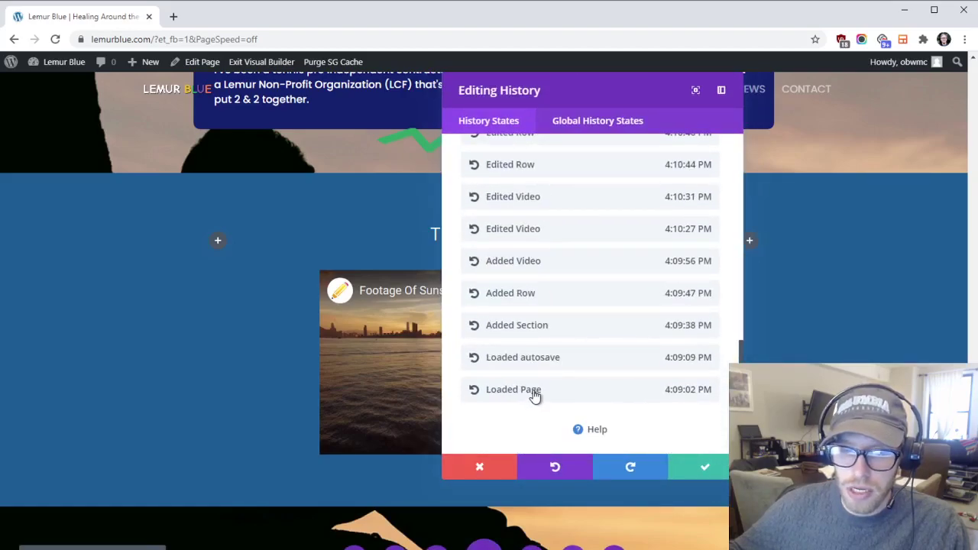
click(534, 393)
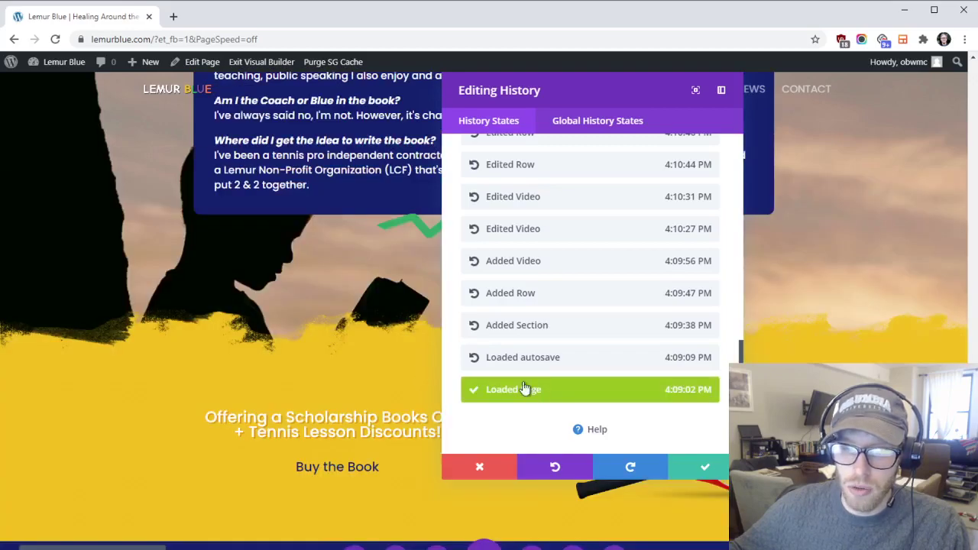
click(707, 469)
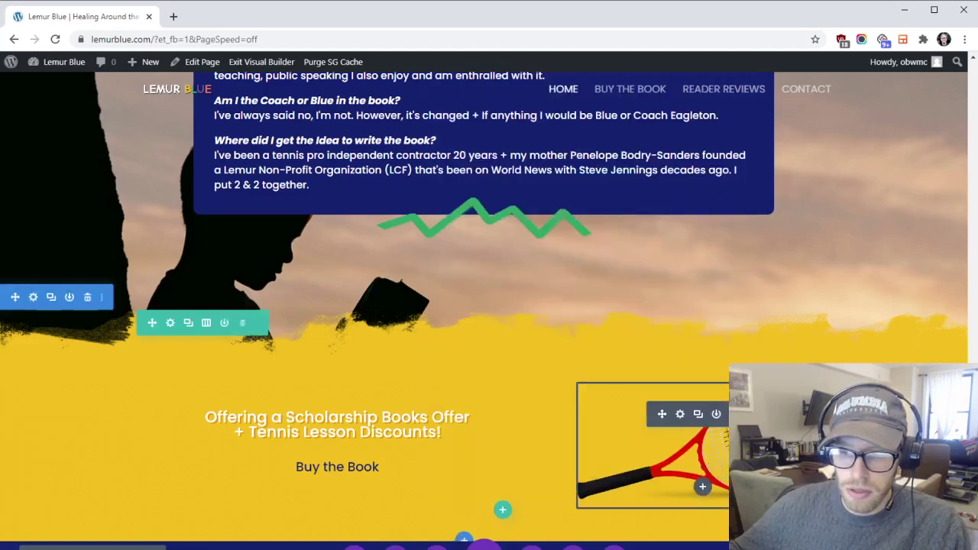